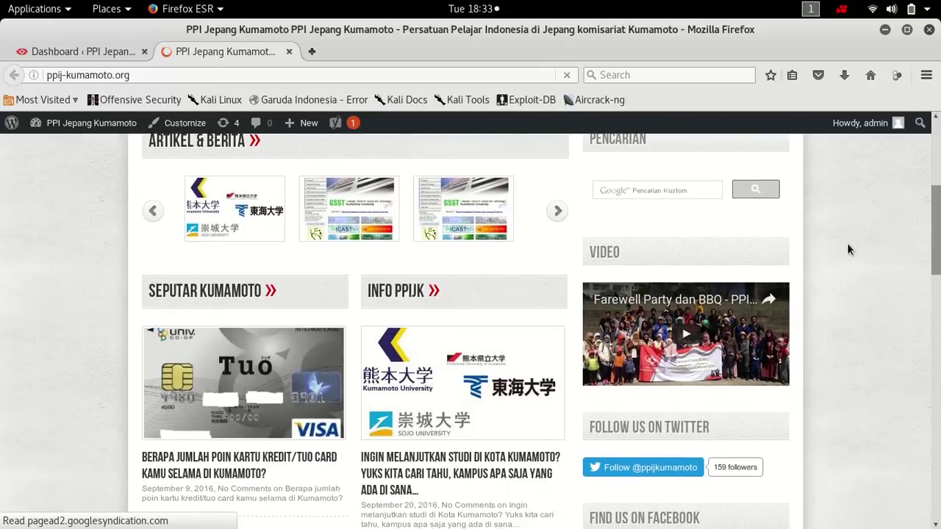
scroll(845, 239, down, 2)
scroll(844, 237, up, 2)
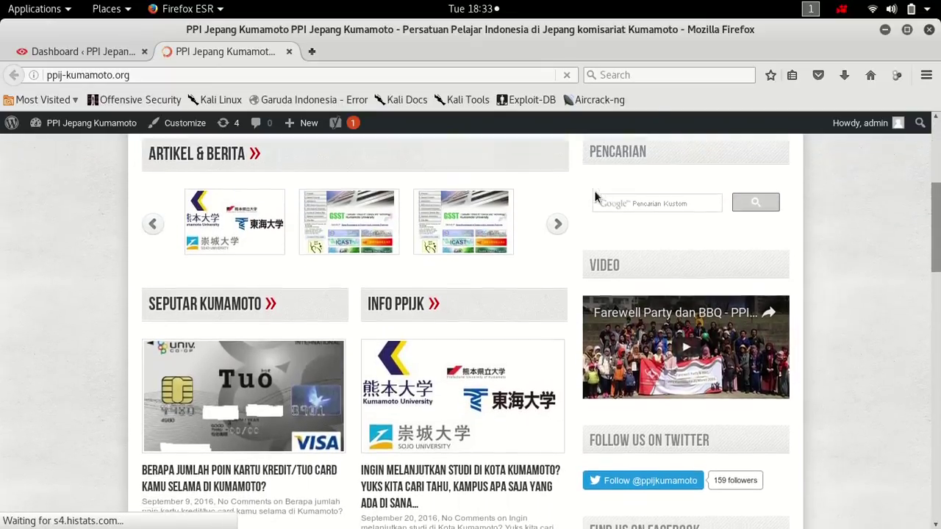
scroll(594, 191, up, 1)
drag(67, 150, 441, 500)
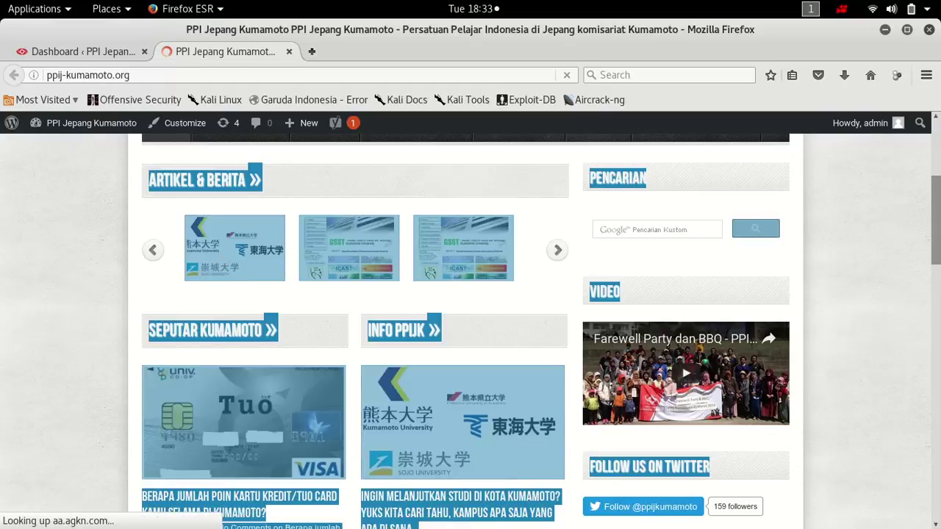
click(113, 261)
Step: Return to the site's WordPress dashboard and start a new blank post
click(73, 52)
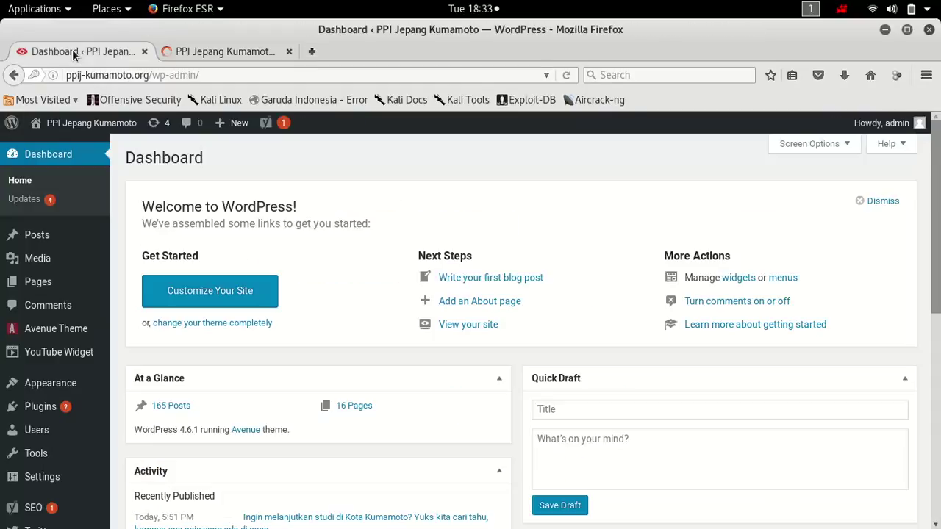
click(65, 245)
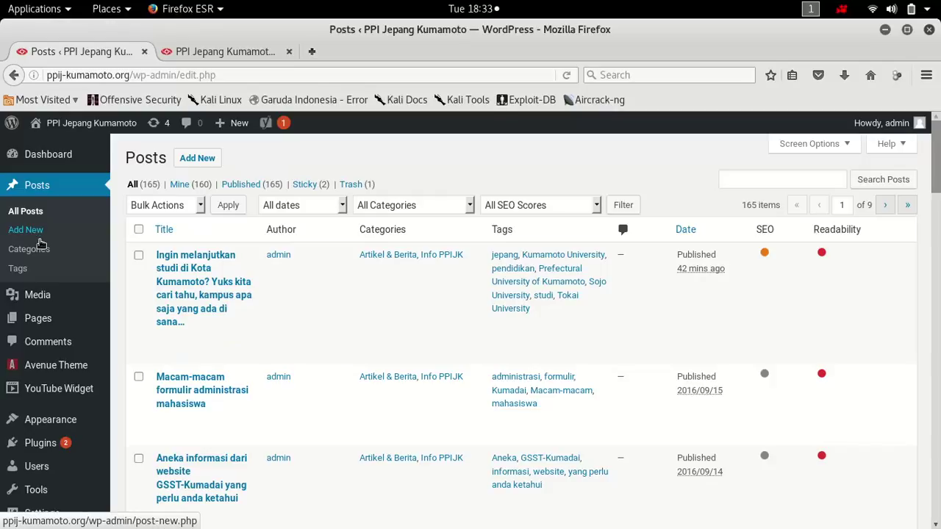
click(26, 230)
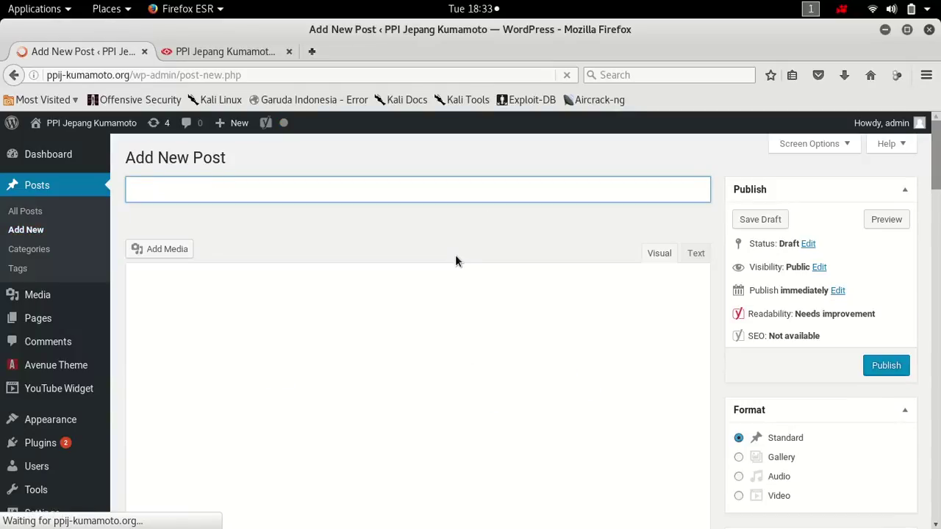
Step: Title the new post "This is a Test Post"
text(T)
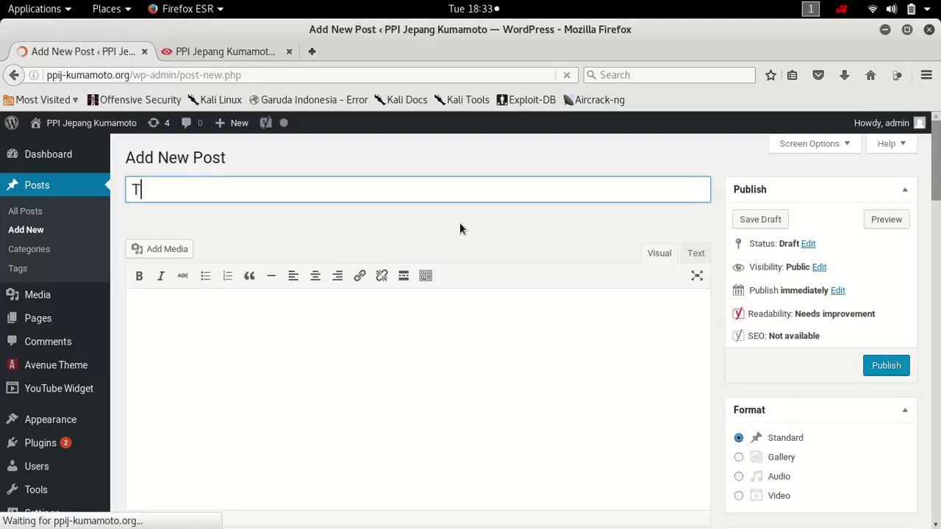
text(his is a test )
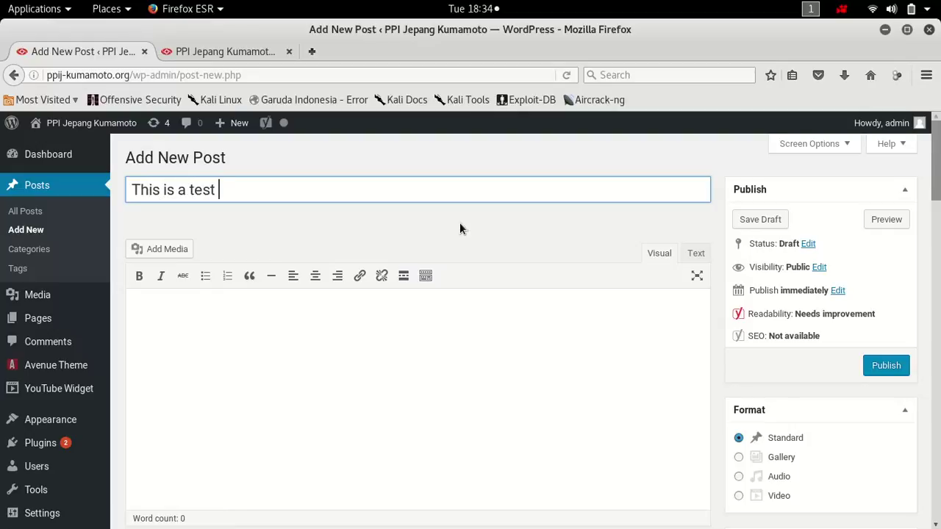
text(post)
key(BackSpace)
drag(189, 199, 231, 203)
text(Test Post)
Step: Write "Hi guys," and "This is a test post!" as separate paragraphs in the post body
click(250, 334)
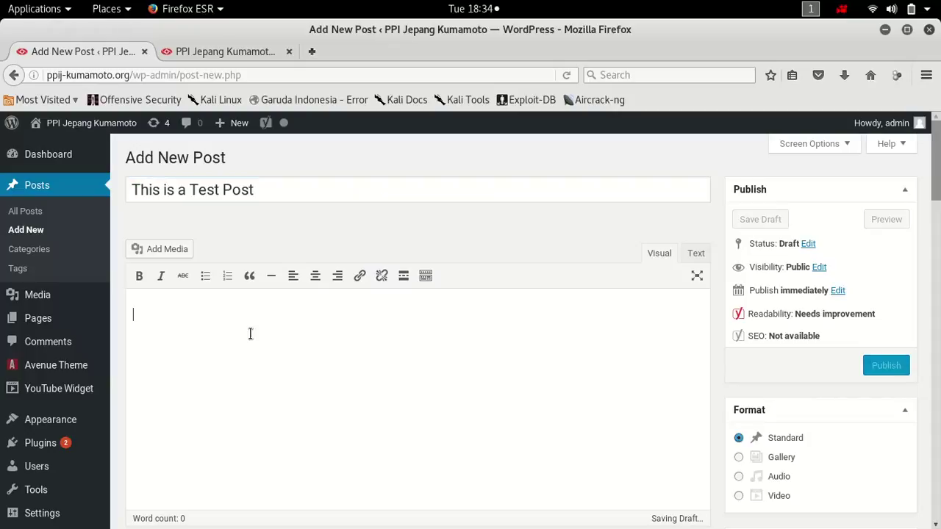
text(Hi)
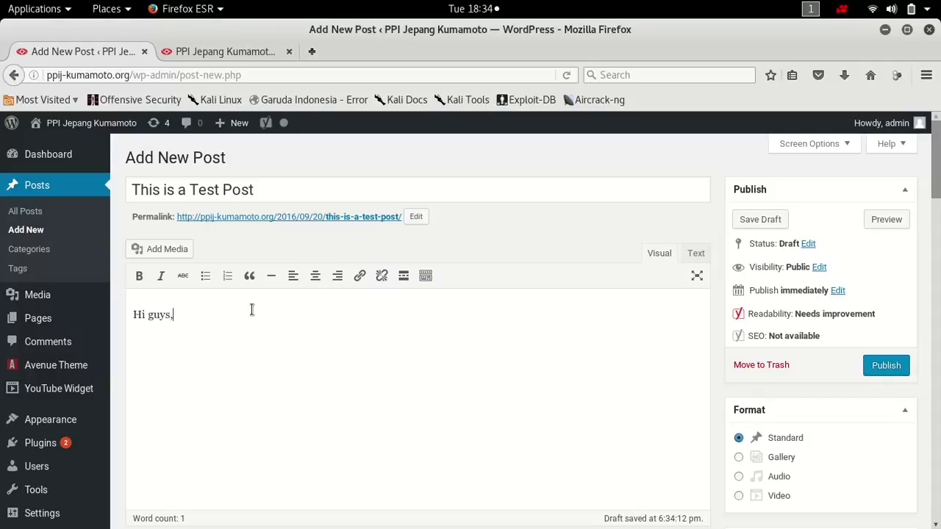
text(guys, Thi)
text(s is a test post!)
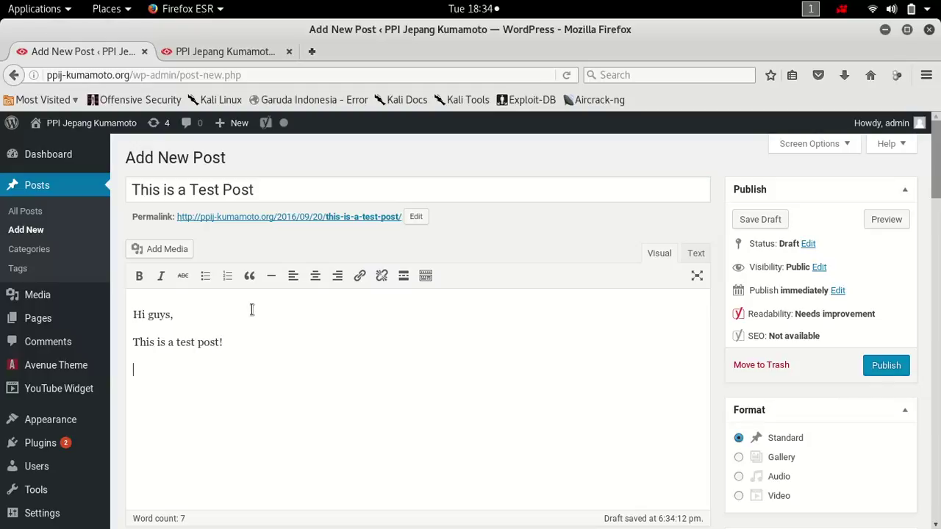
Step: Upload Test_Image.jpg from the Pictures folder as media for the post
click(177, 260)
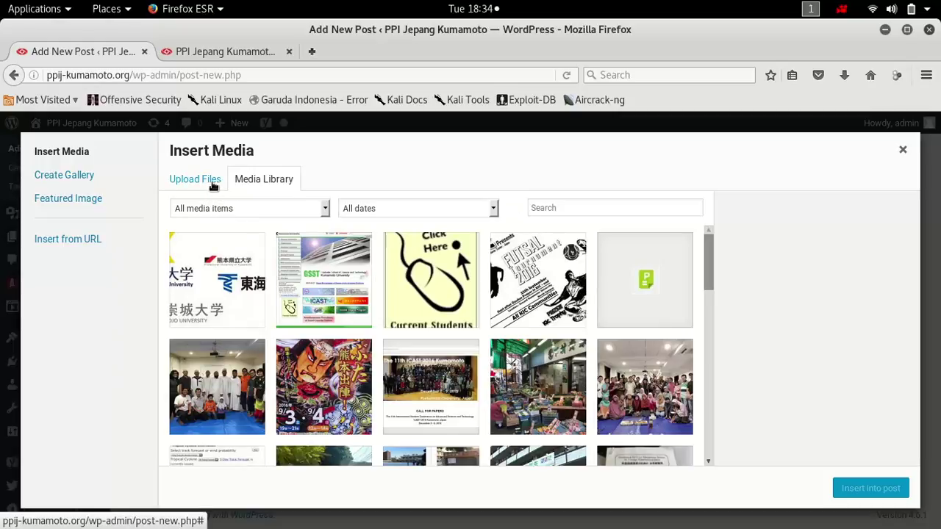
click(214, 184)
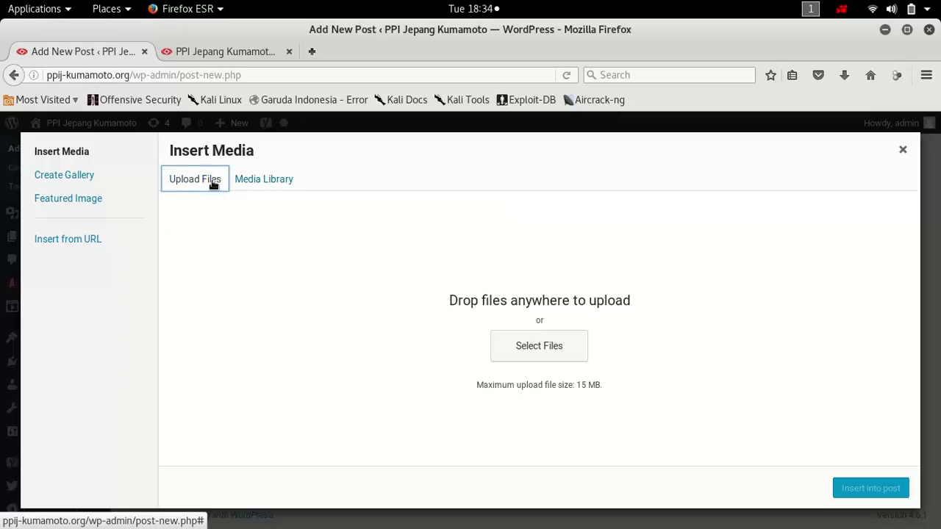
click(560, 346)
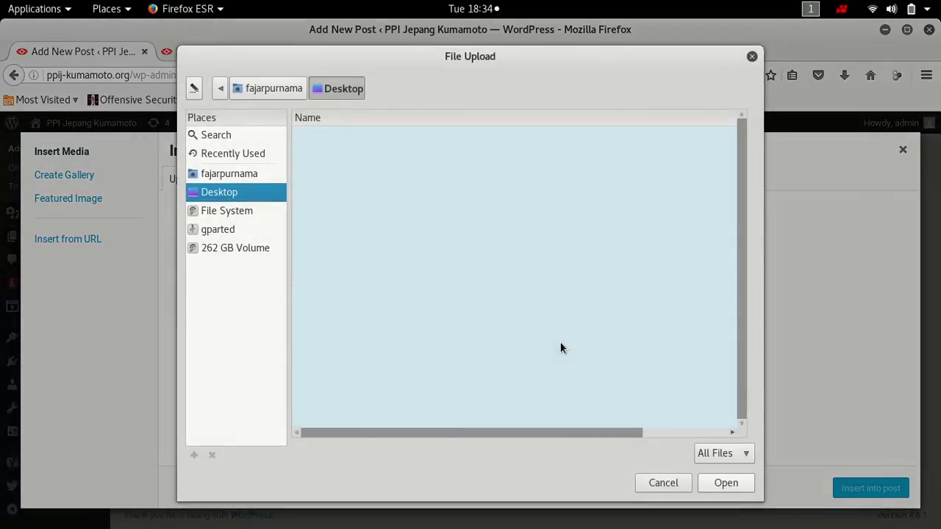
click(260, 179)
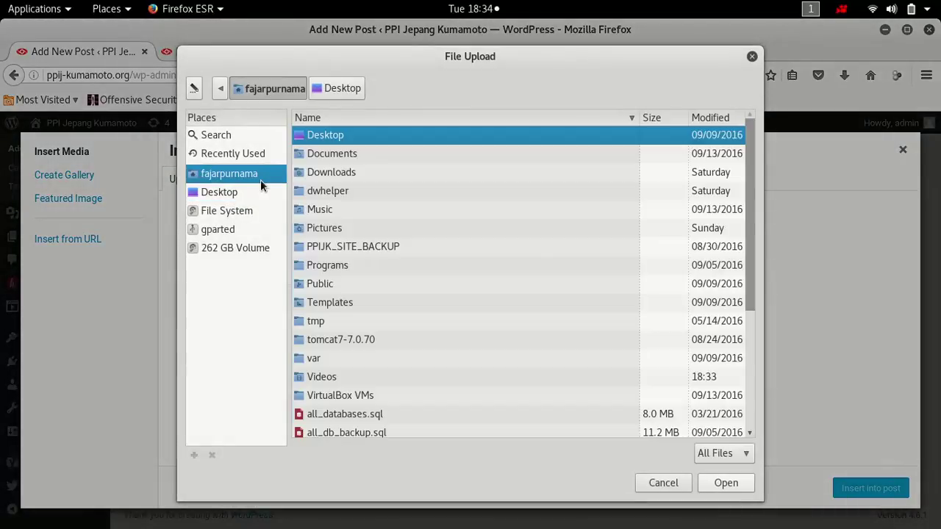
double_click(329, 229)
scroll(412, 283, down, 7)
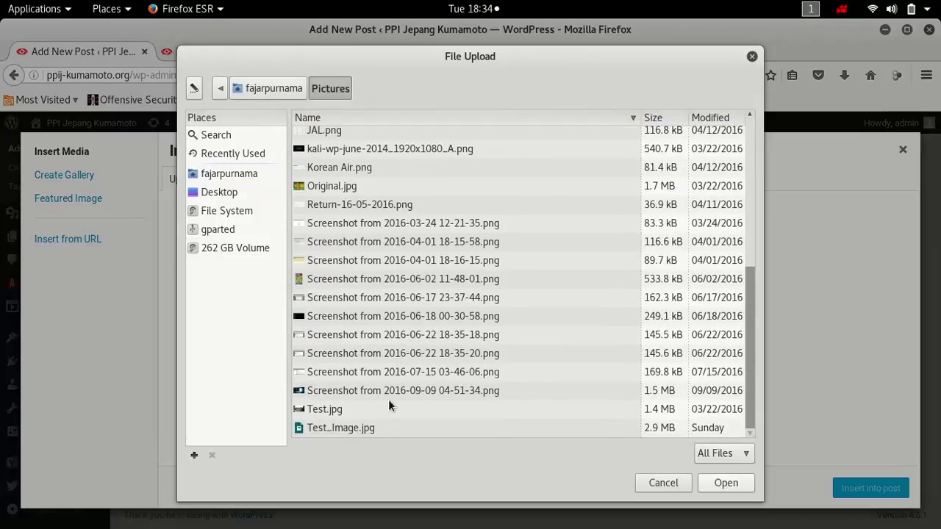
double_click(369, 432)
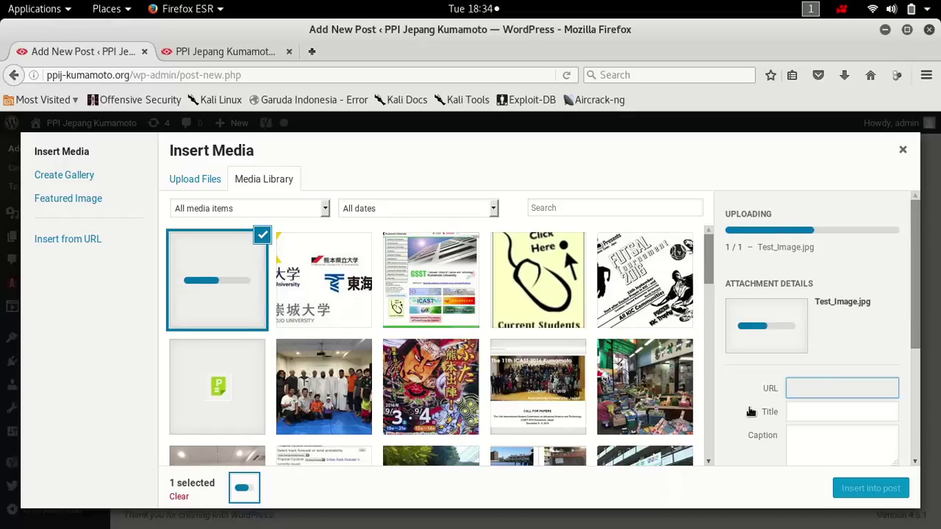
Step: Try to give the uploading image the title Test_Image and the caption Test Image
scroll(895, 377, down, 1)
scroll(895, 377, down, 3)
click(878, 384)
text(Test_Image)
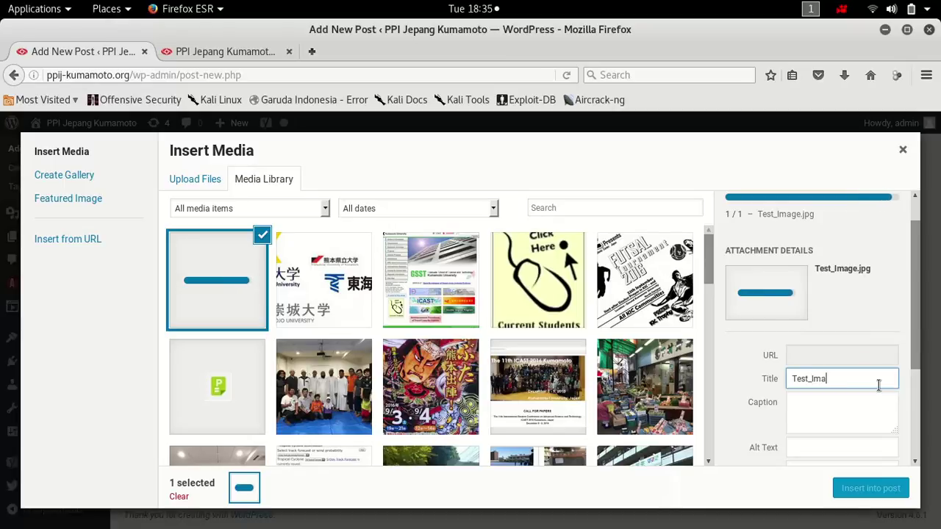
click(864, 416)
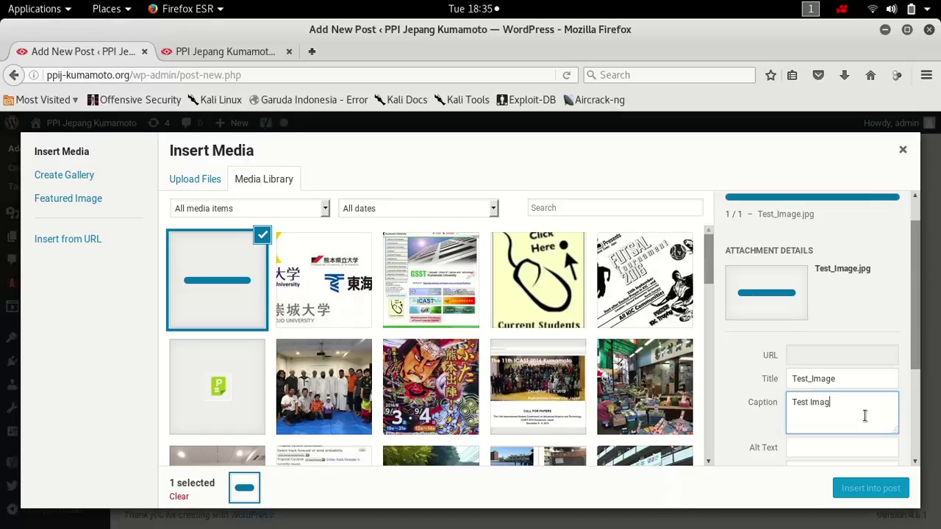
click(847, 425)
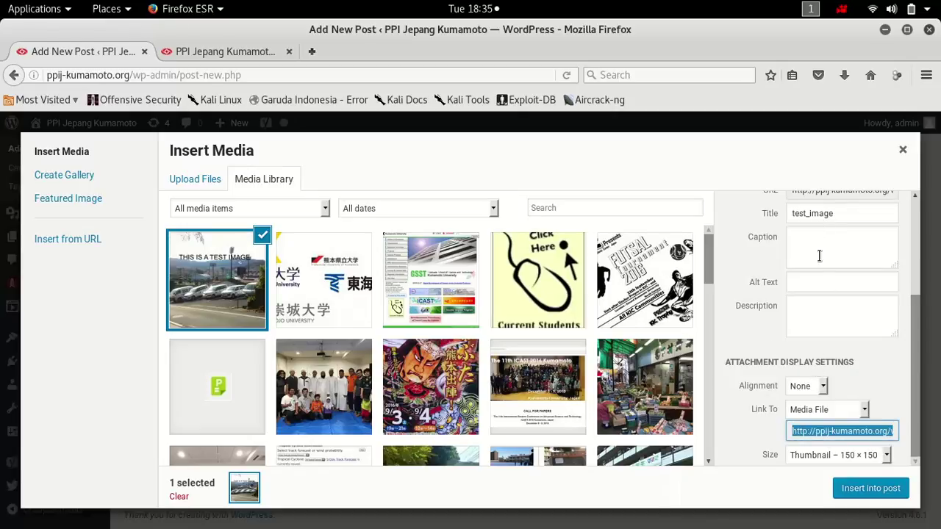
Step: Set the uploaded image's title to Test Image and highlight its file URL
scroll(818, 255, up, 2)
double_click(814, 285)
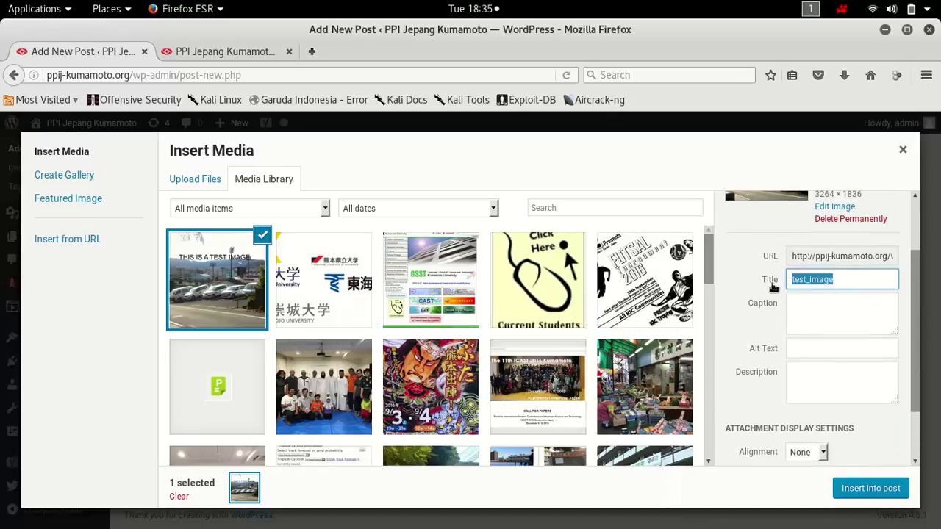
text(Test Image)
drag(845, 257, 934, 263)
scroll(811, 329, up, 2)
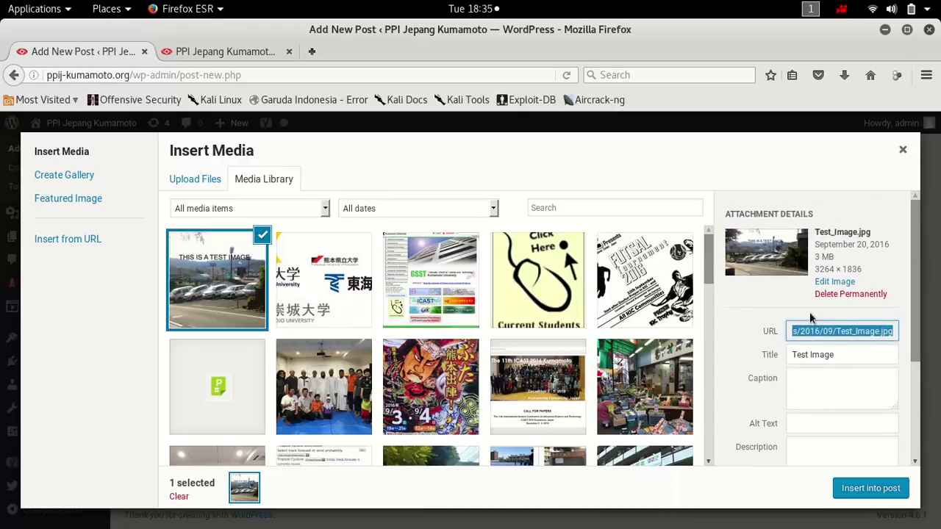
Step: Fill in the image's caption, alt text and description, each as Test Image
click(820, 374)
text(T)
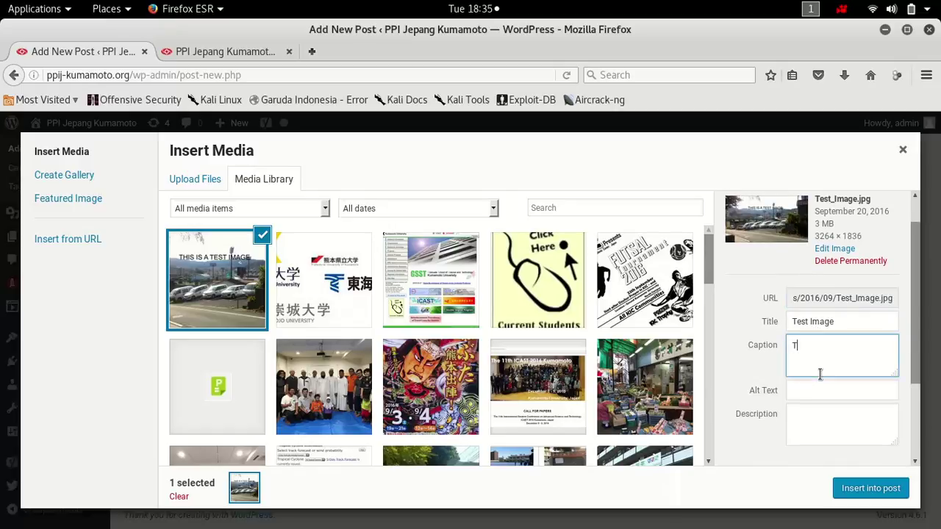
text(est Image)
click(827, 394)
text(Te)
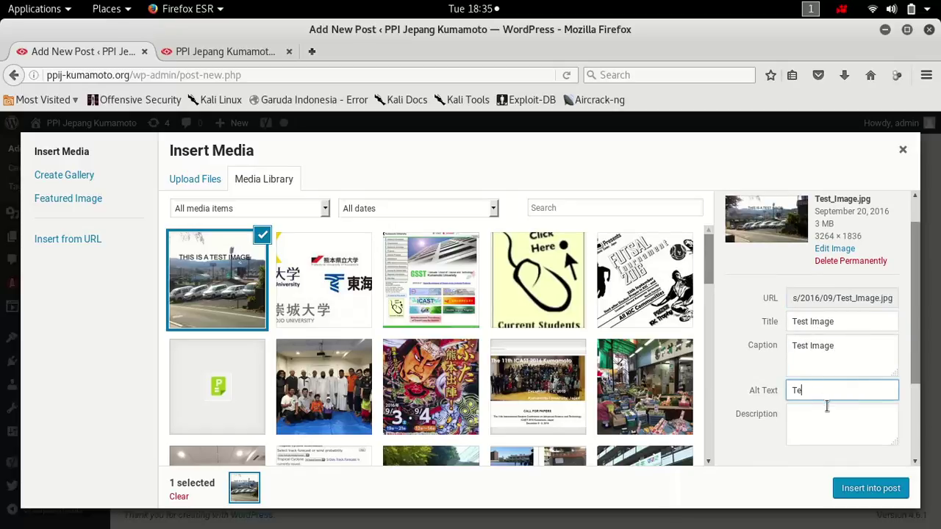
click(826, 434)
text(Test Image)
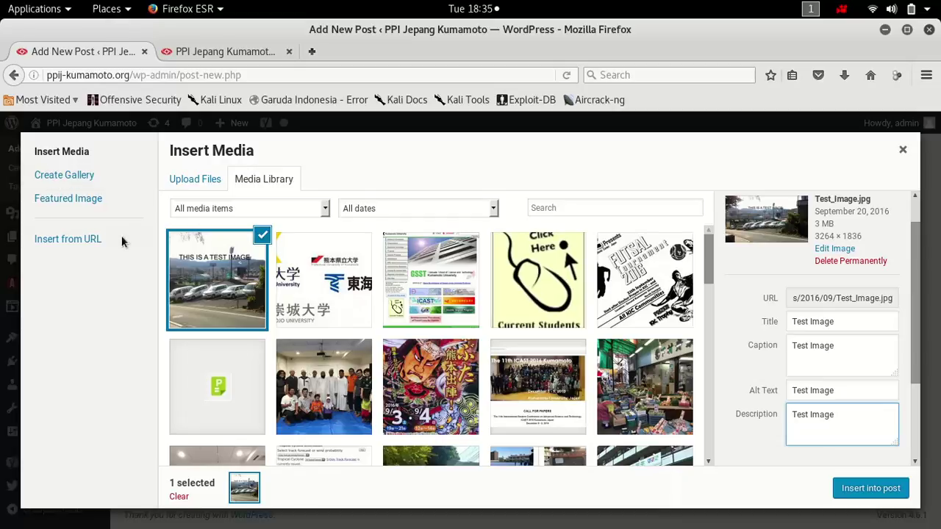
Step: Insert the test image into the post and align it to the center
click(884, 490)
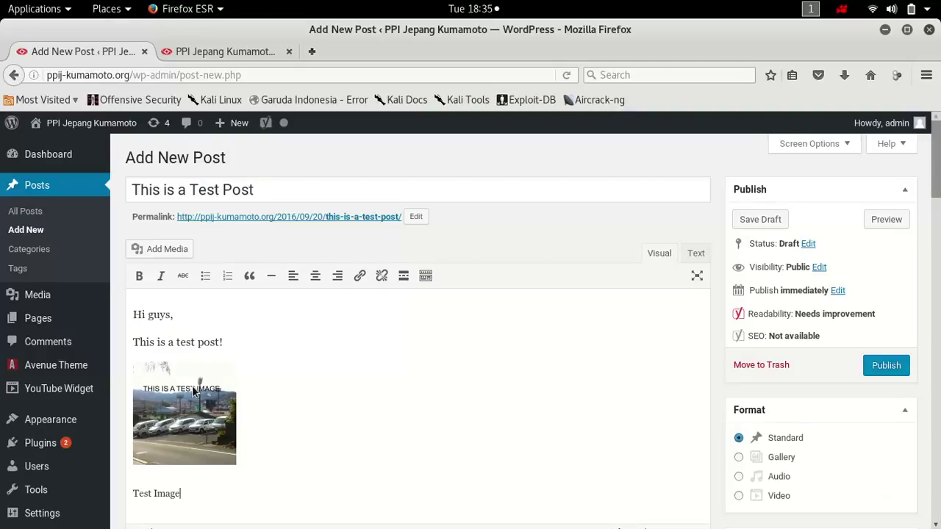
click(215, 418)
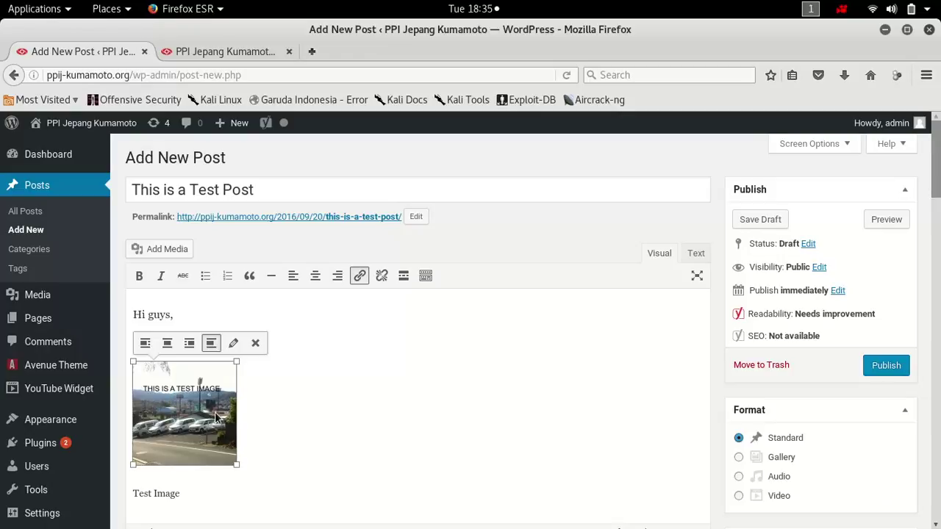
click(167, 344)
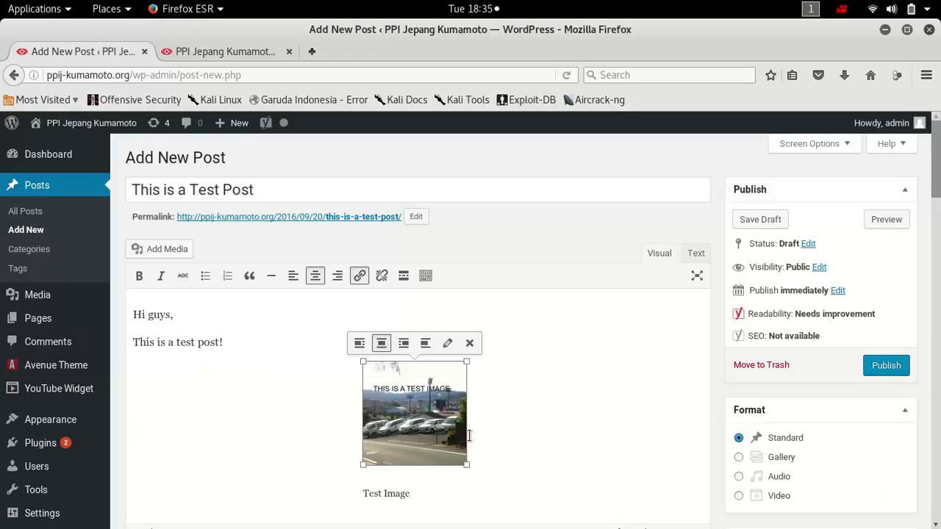
Step: Select the image's caption, try left alignment on it, and restore center alignment
scroll(446, 379, down, 2)
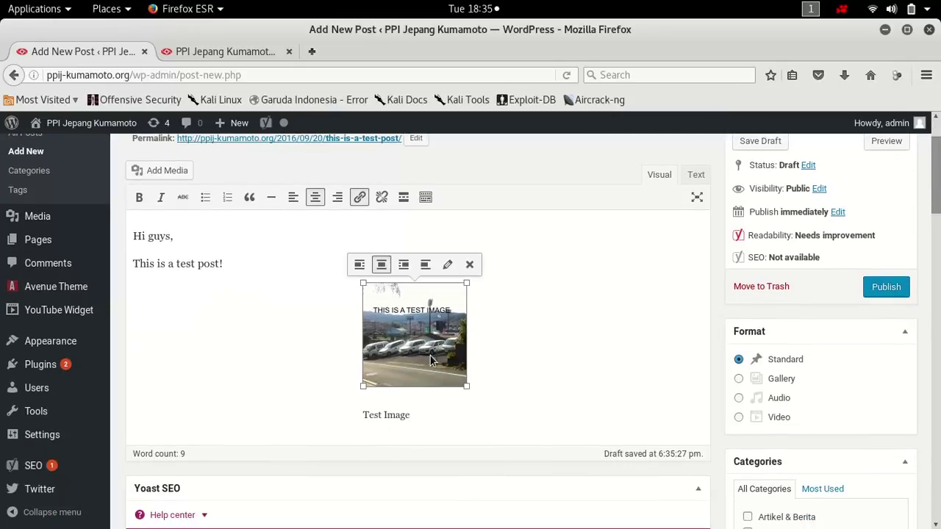
click(400, 426)
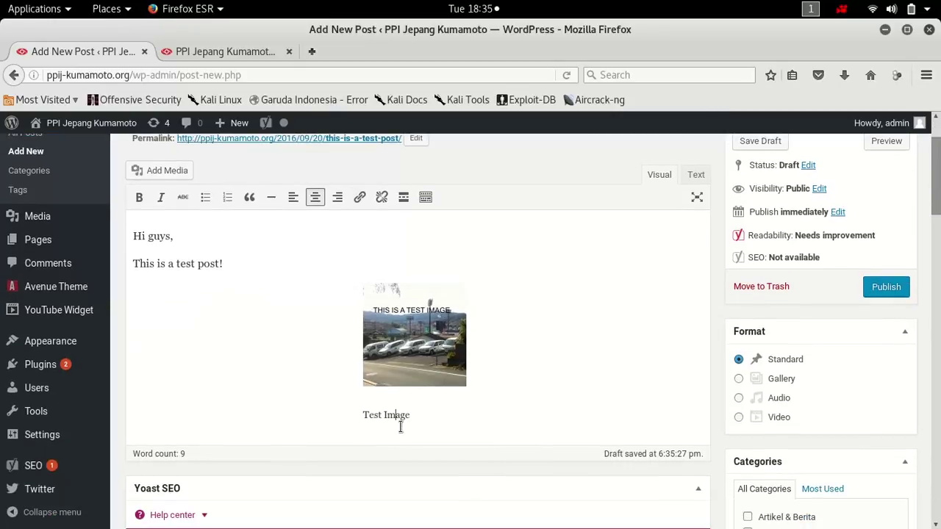
drag(426, 424, 371, 417)
click(292, 197)
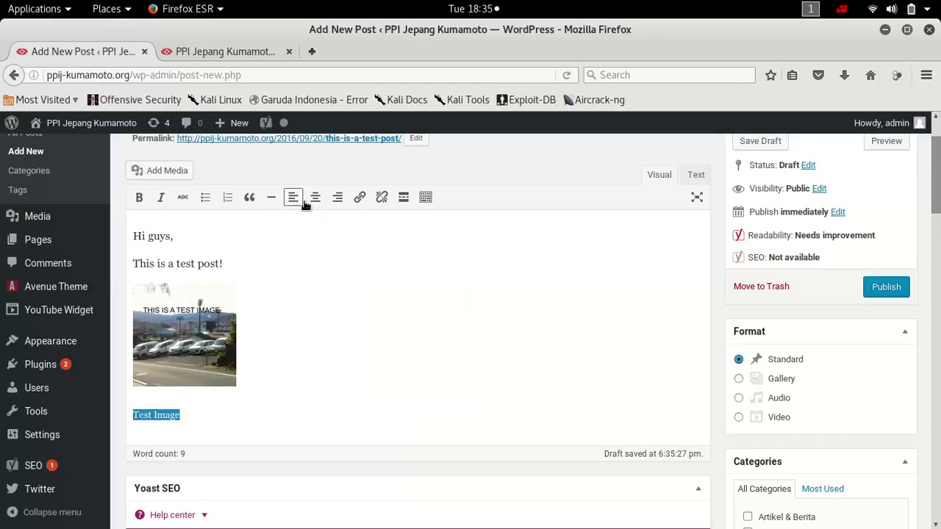
click(314, 197)
Step: Set the post's test image size to Large – 1024 × 576 in its image details and update it
click(404, 350)
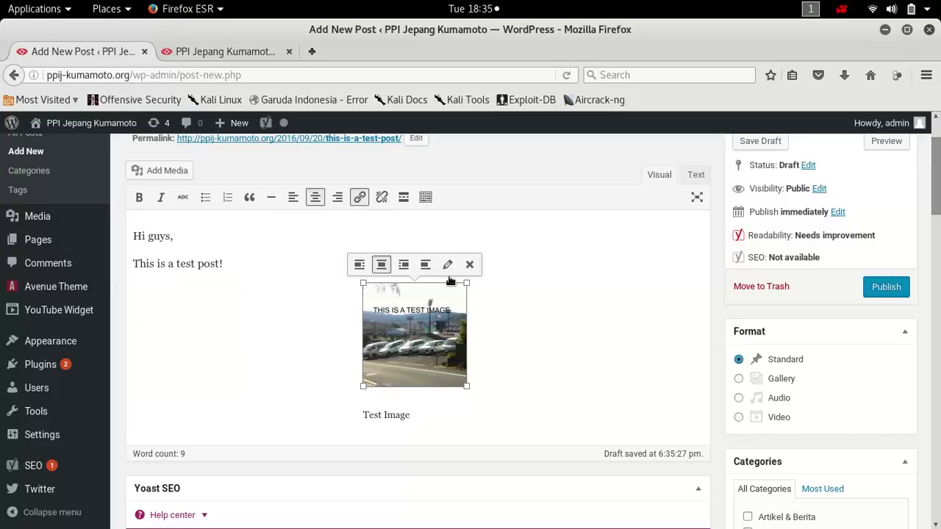
scroll(679, 337, down, 6)
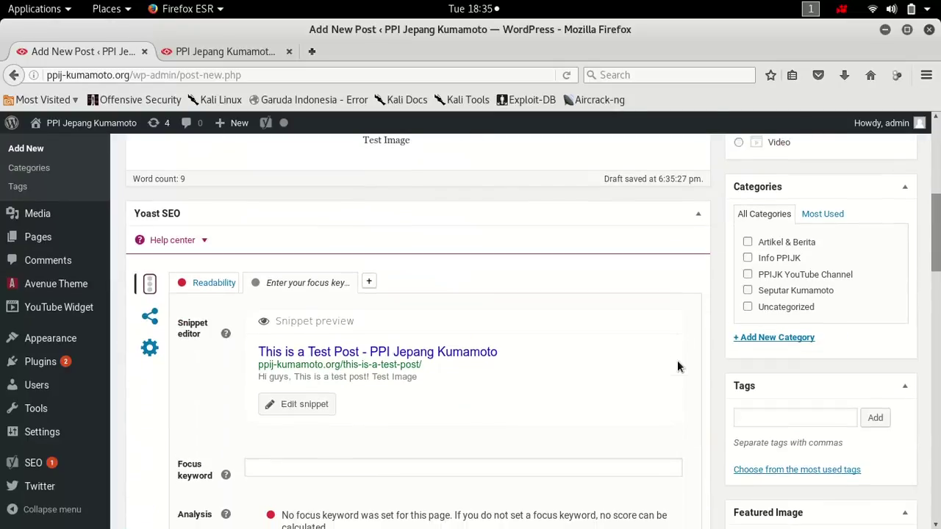
scroll(672, 366, down, 3)
scroll(690, 366, up, 10)
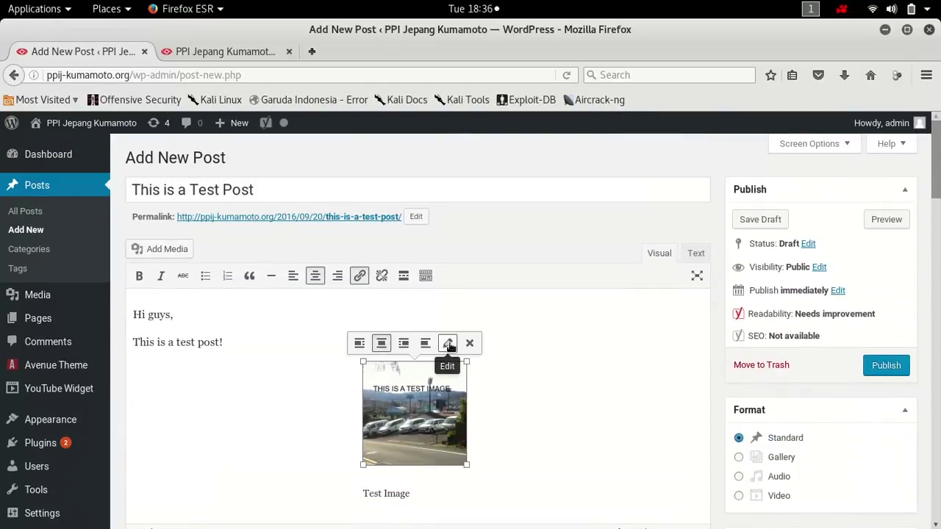
click(448, 344)
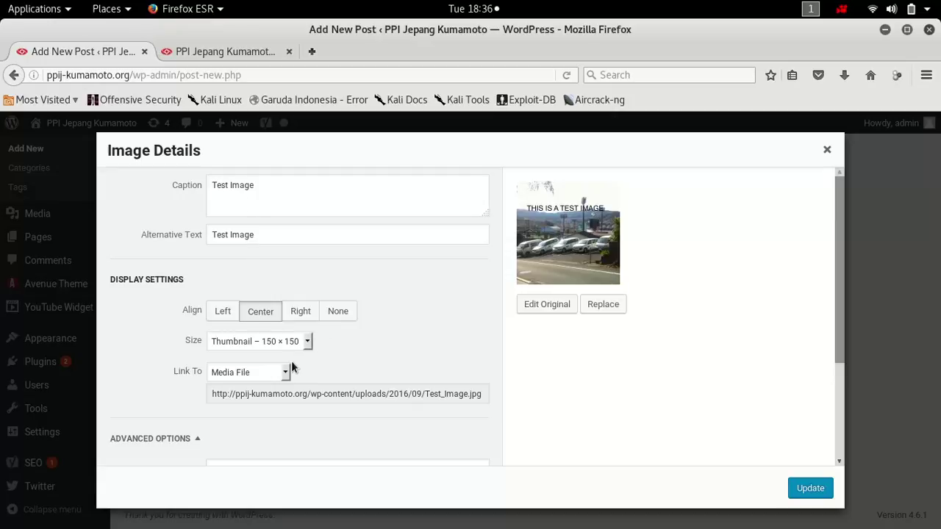
drag(247, 395, 485, 409)
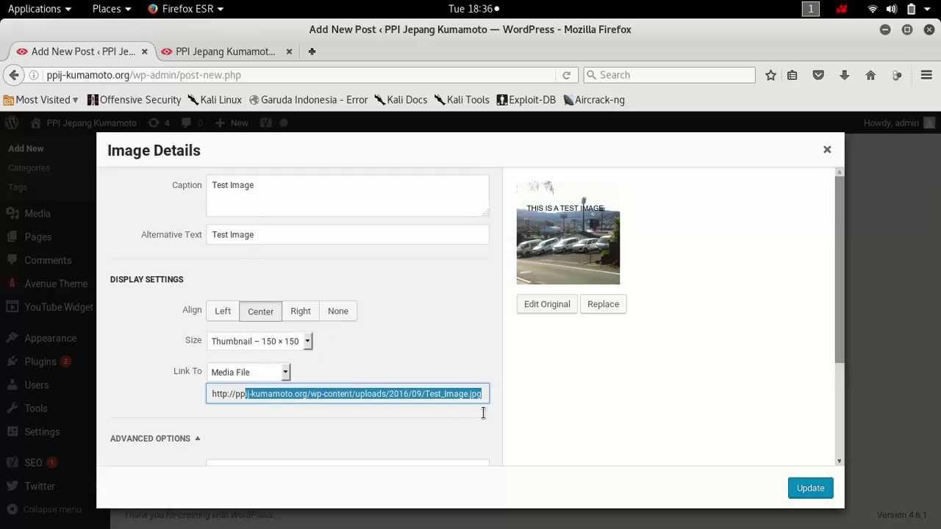
click(289, 342)
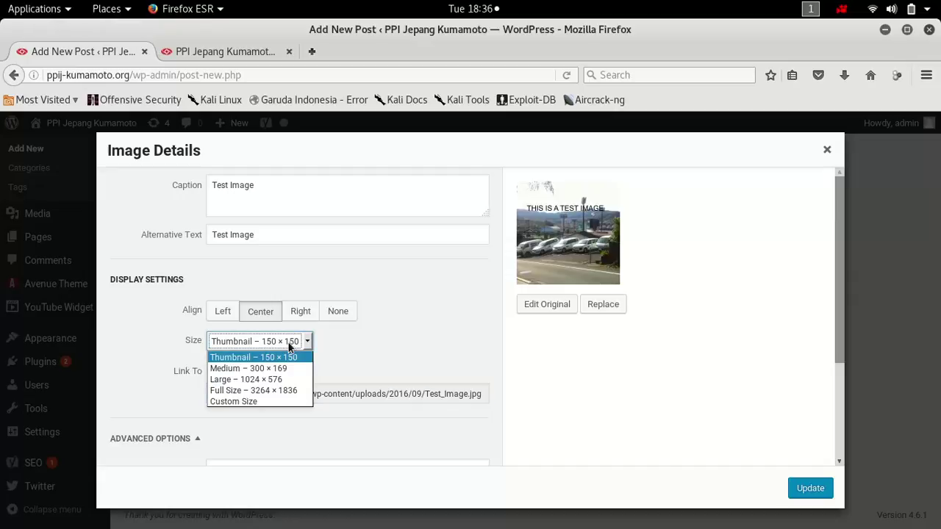
click(263, 379)
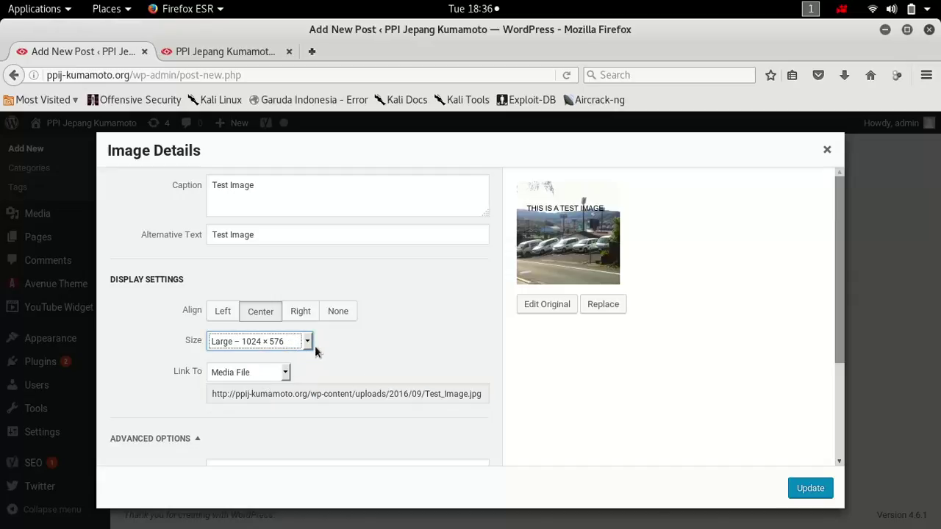
scroll(470, 440, down, 3)
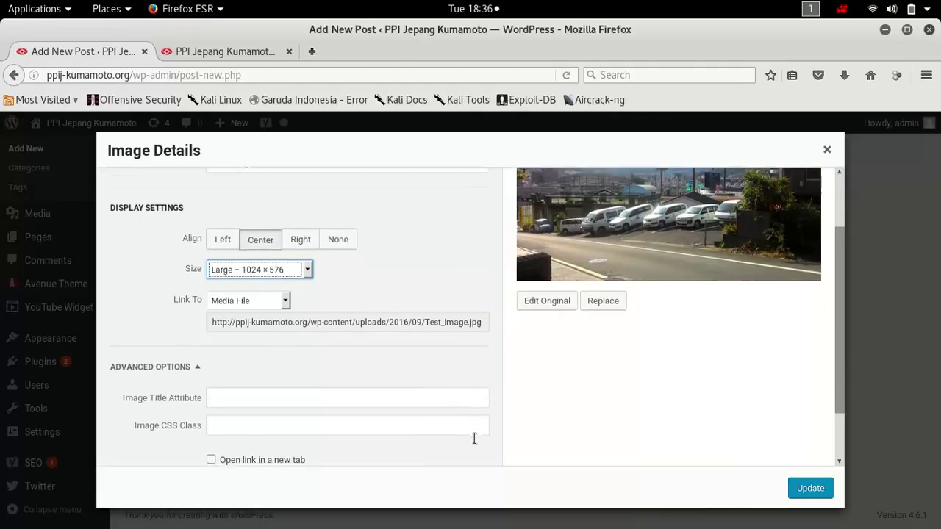
scroll(470, 441, down, 1)
click(810, 488)
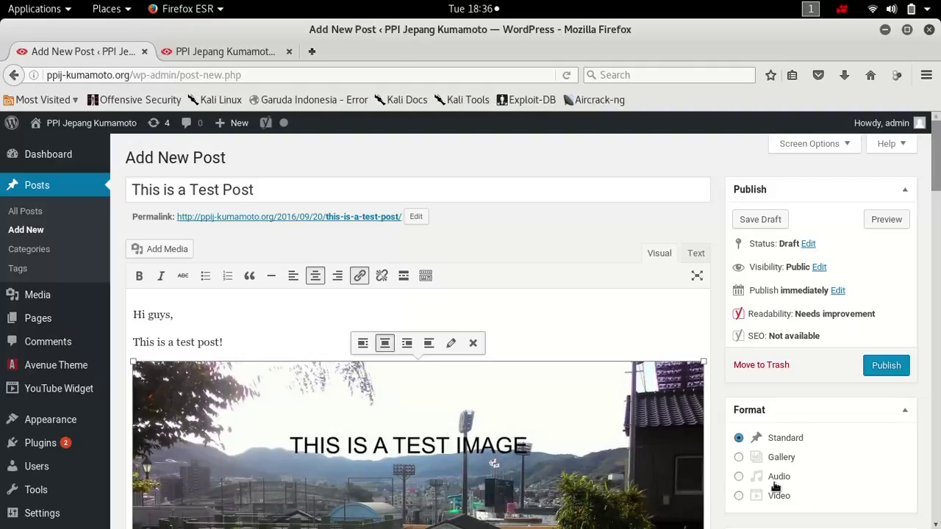
Step: Add the line "You can use another source" below the image's caption in the post body
scroll(636, 425, down, 5)
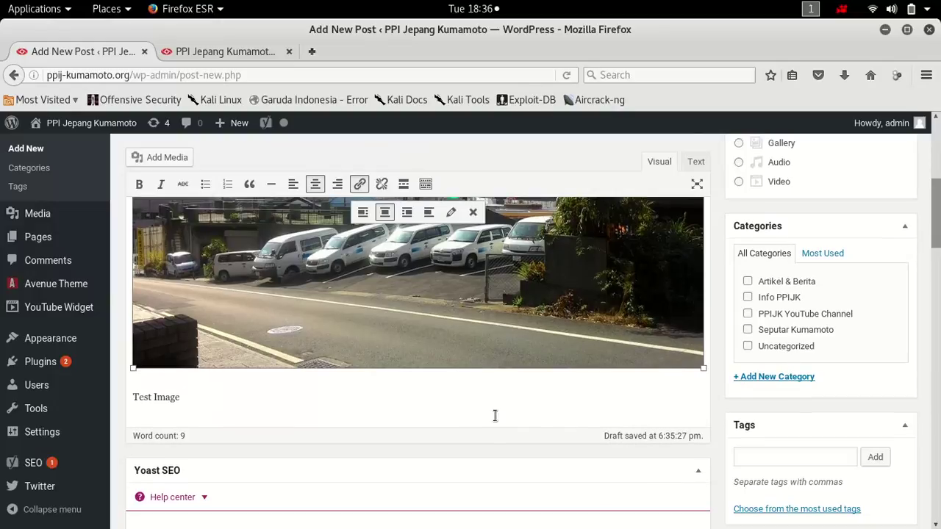
click(433, 406)
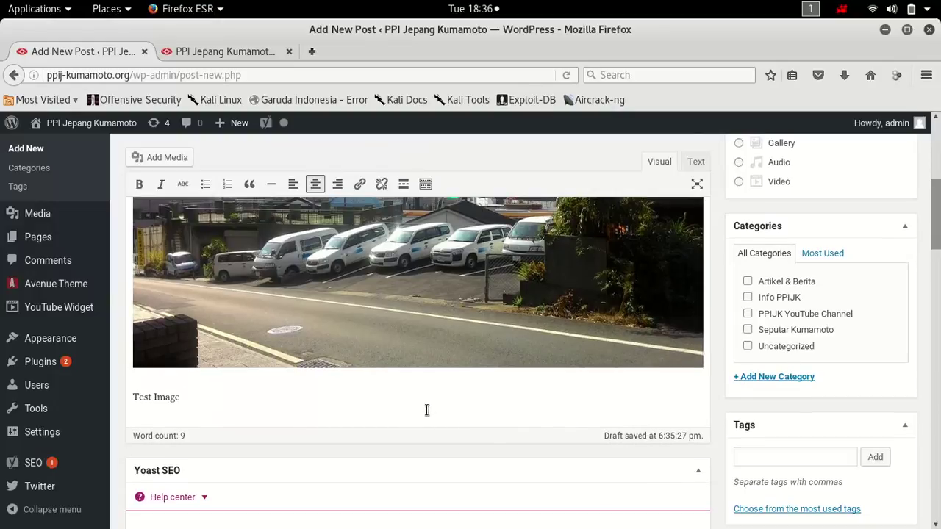
key(Return)
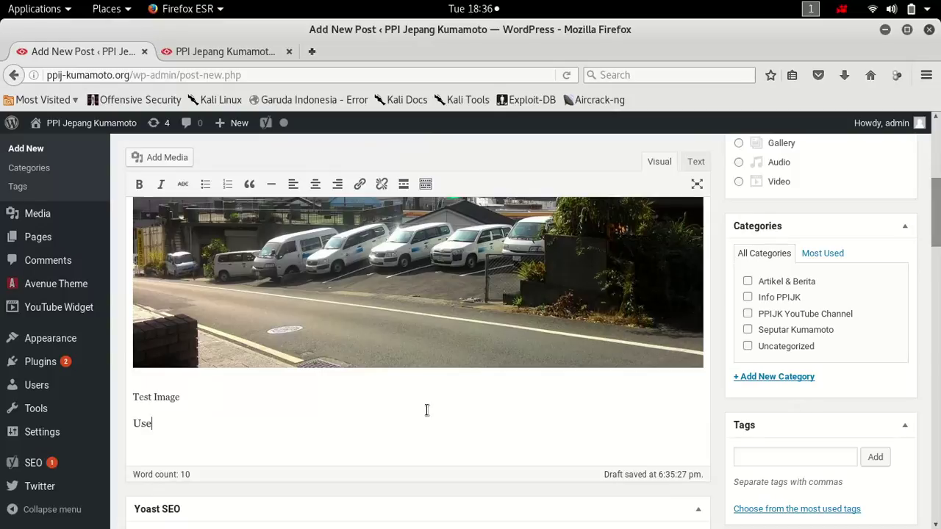
text(You can use another source)
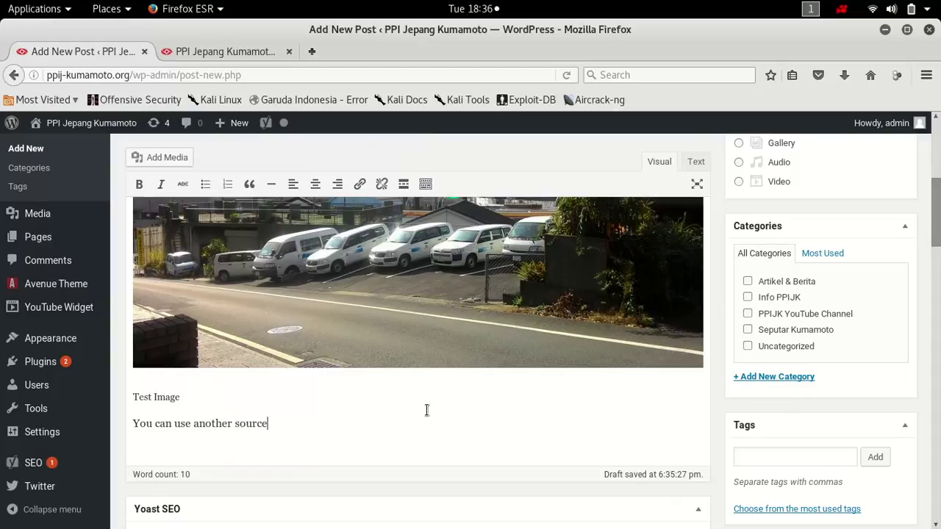
Step: Search the web for flickr in a new browser tab and open the Flickr website
click(326, 57)
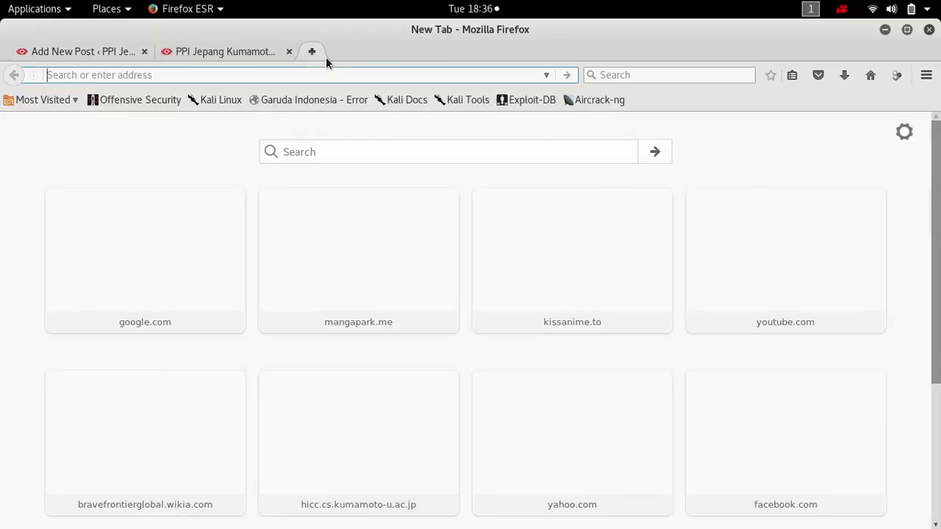
text(flickr)
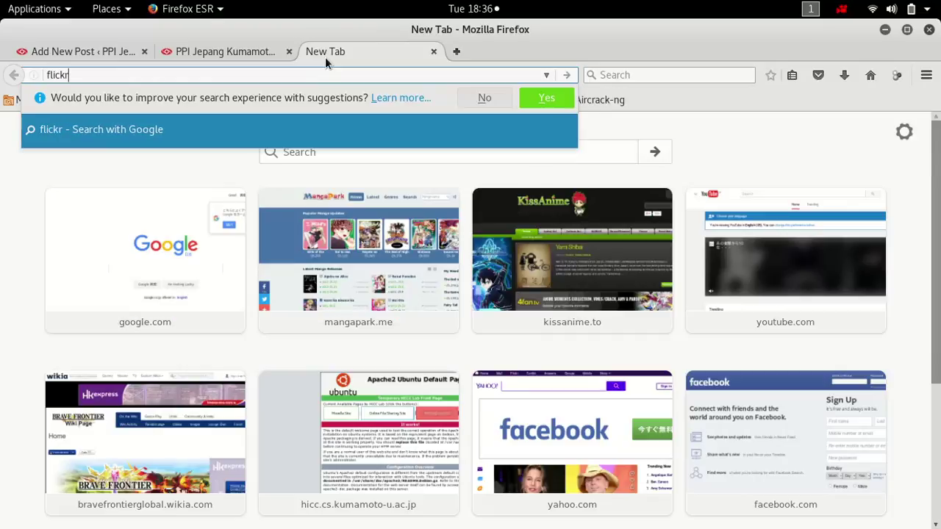
key(Return)
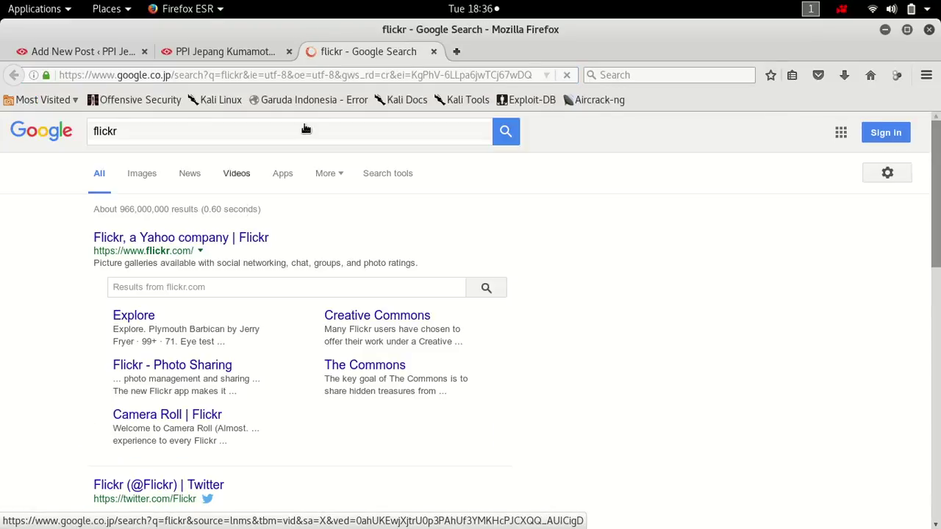
click(214, 240)
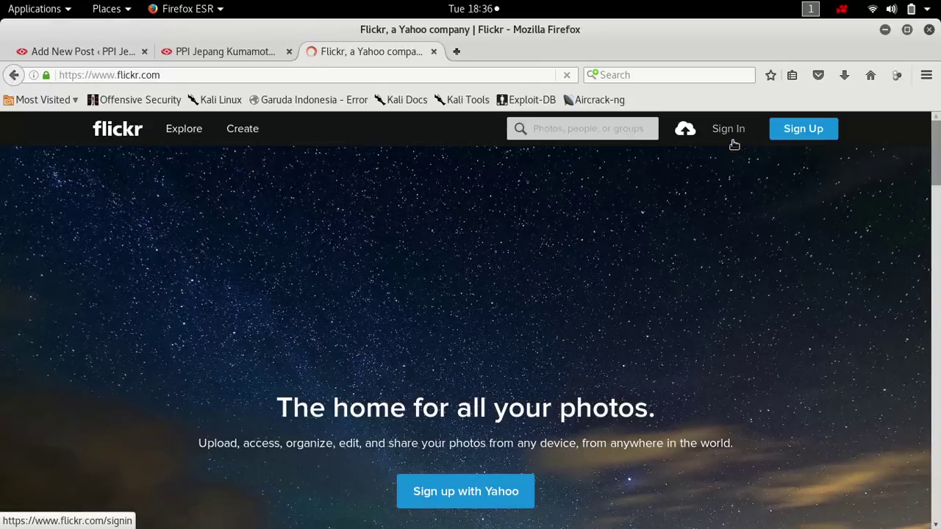
Step: Sign in to Flickr with the account username and password, without staying signed in, and dismiss the offer to remember the login
click(733, 139)
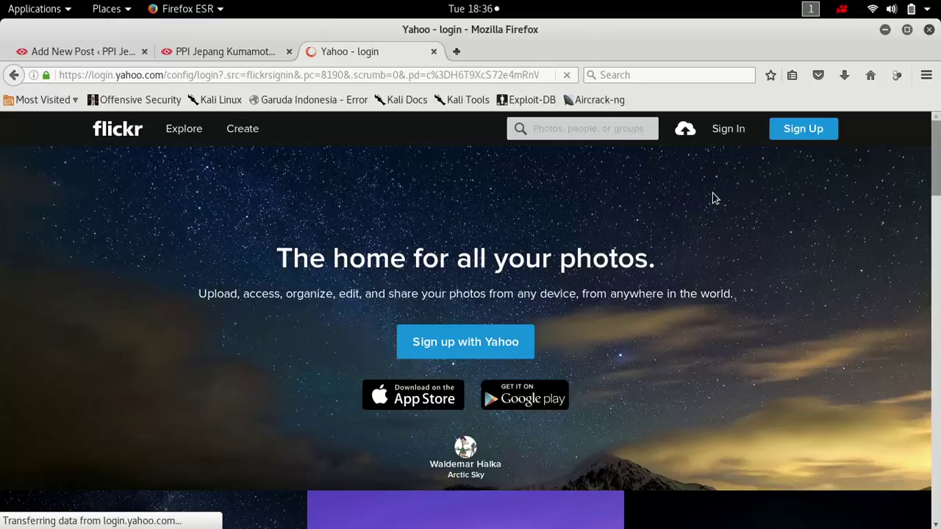
text(f)
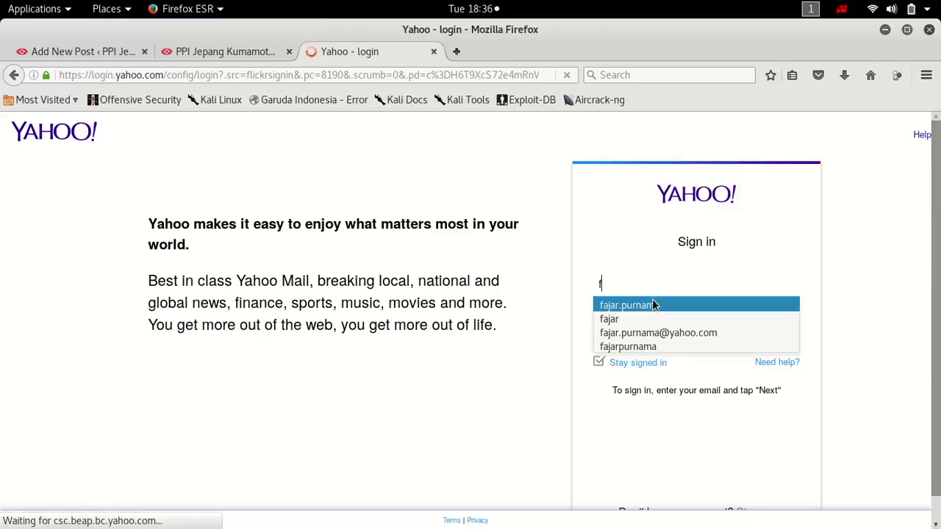
click(650, 308)
click(599, 362)
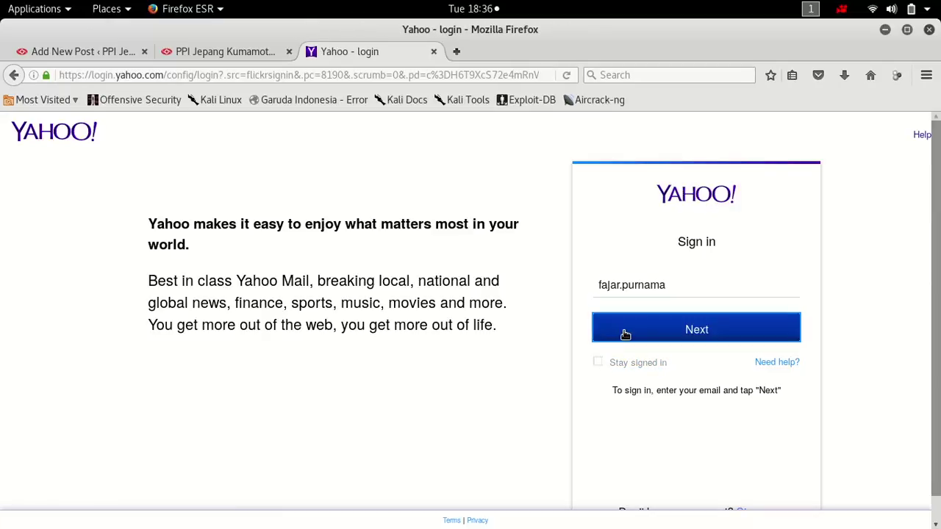
click(625, 332)
text(••)
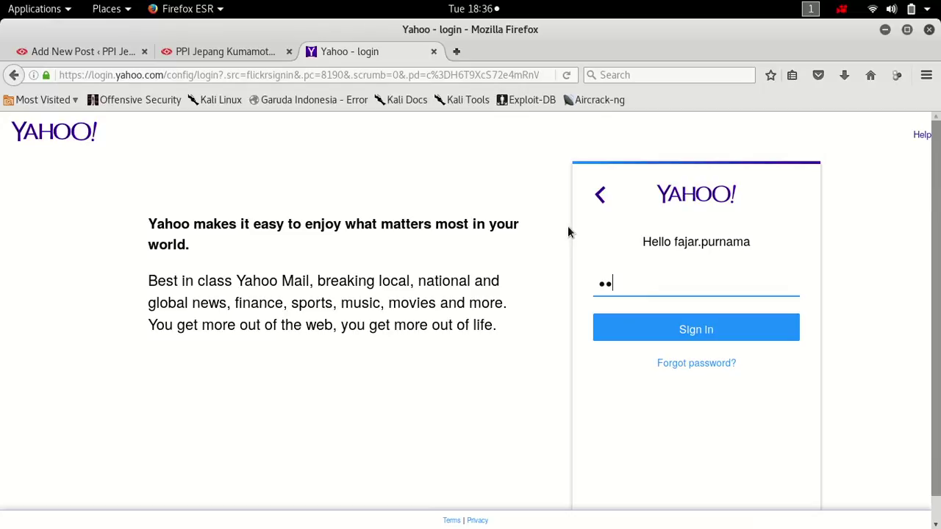
text(•••••••••••••)
key(Return)
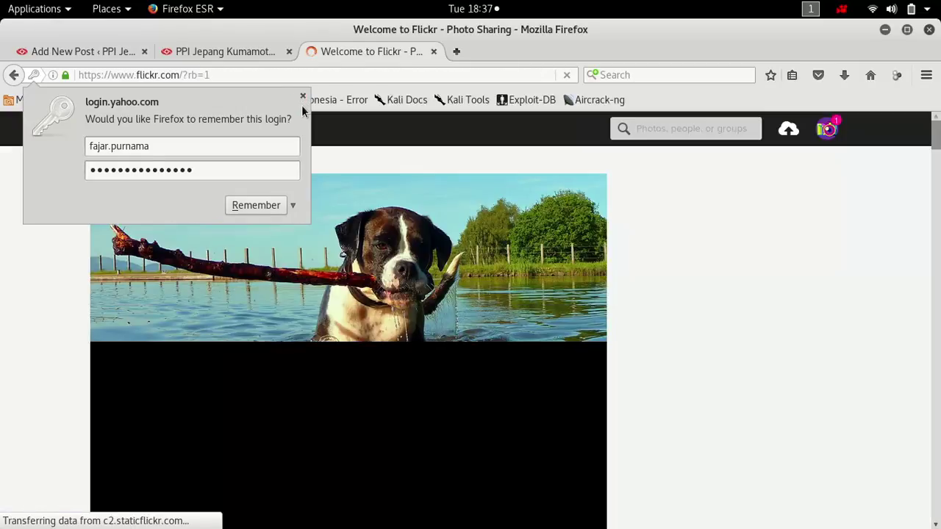
click(302, 97)
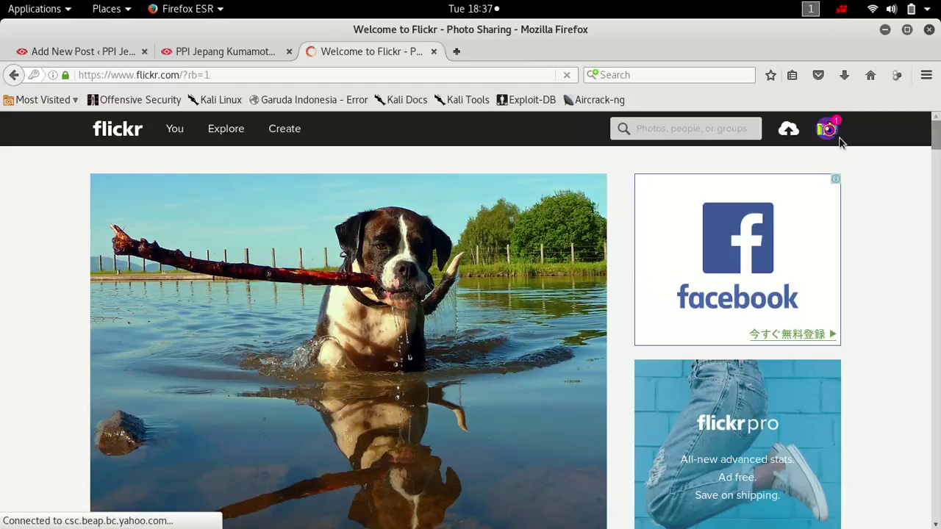
Step: Open Flickr's photo upload page and add Test_Image.jpg from the Pictures folder
mouse_move(214, 137)
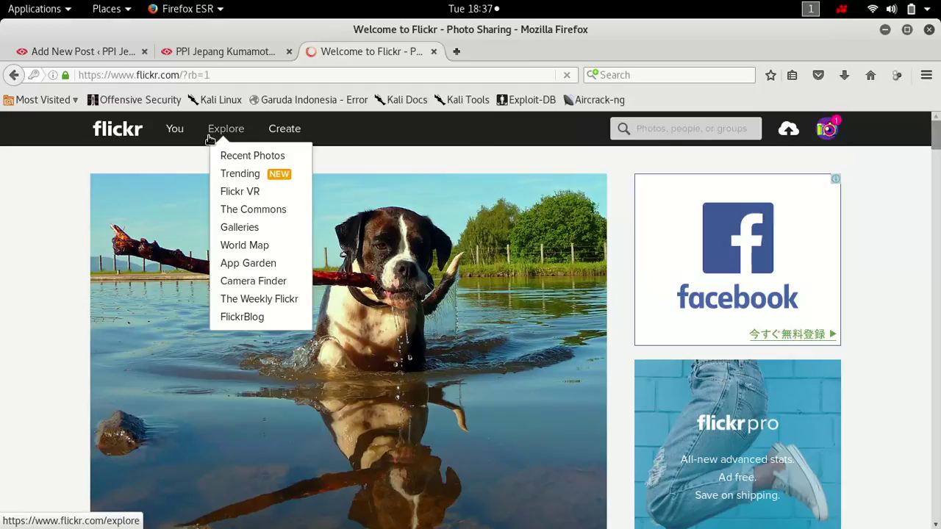
click(798, 138)
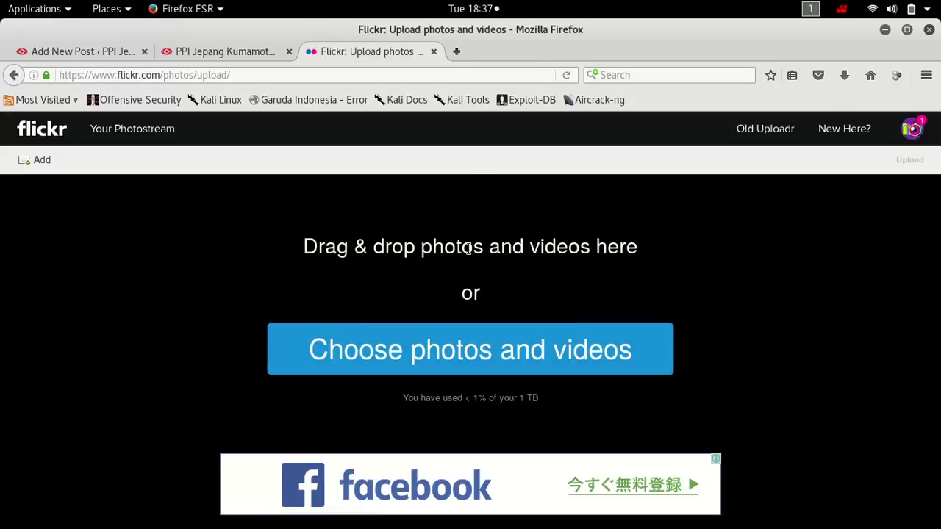
click(452, 345)
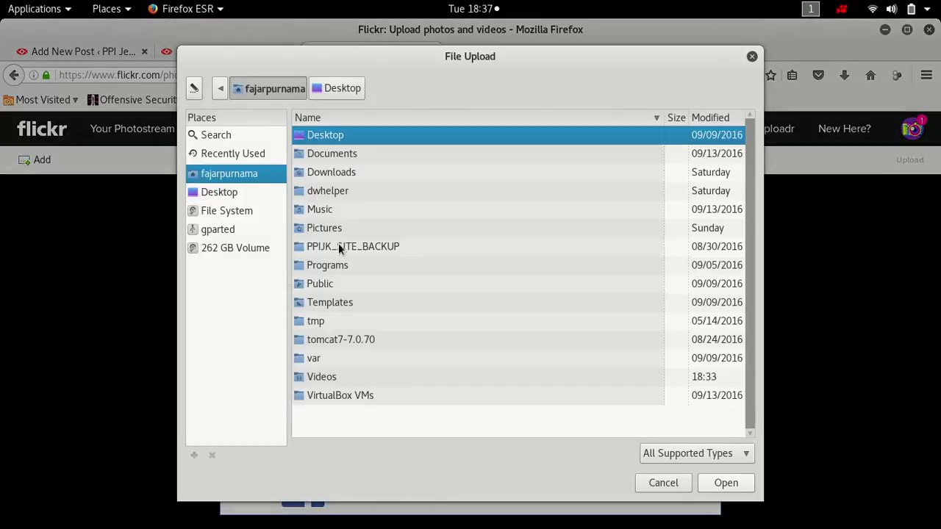
double_click(328, 228)
scroll(359, 237, down, 5)
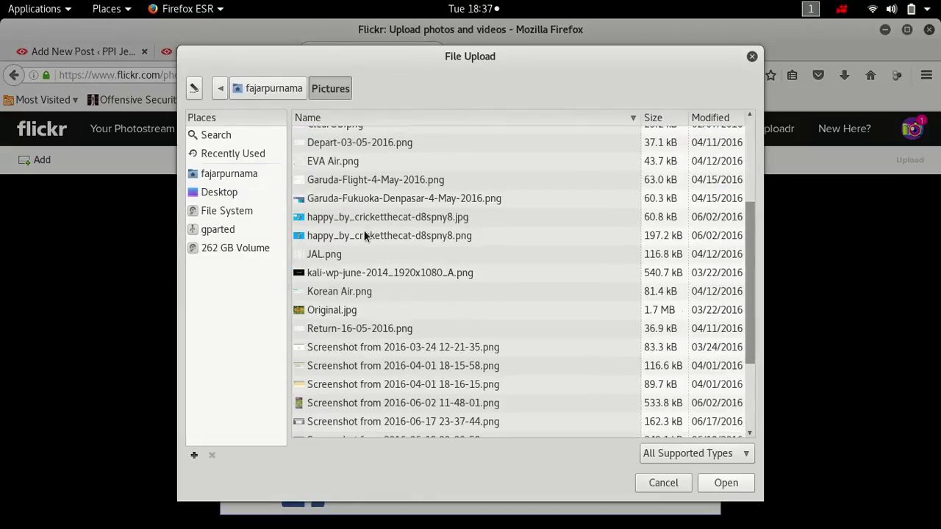
scroll(397, 341, down, 3)
scroll(420, 388, down, 1)
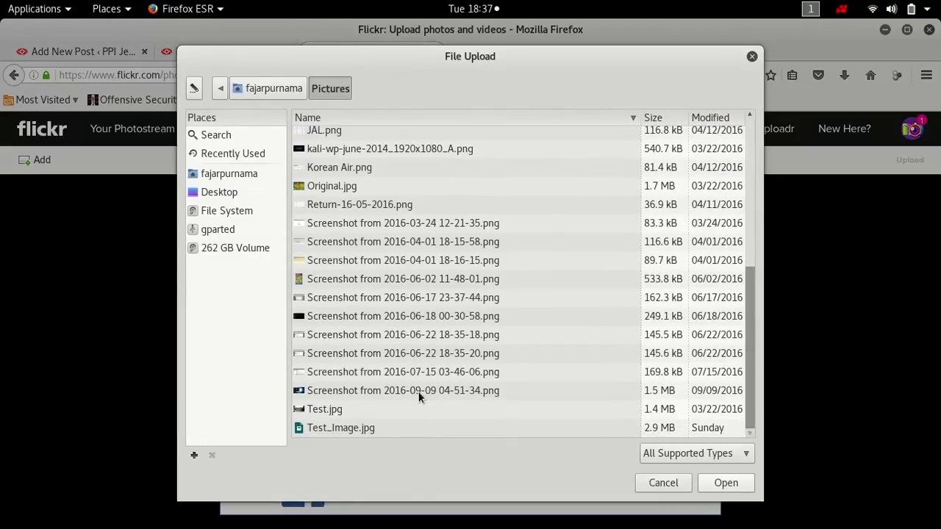
double_click(375, 427)
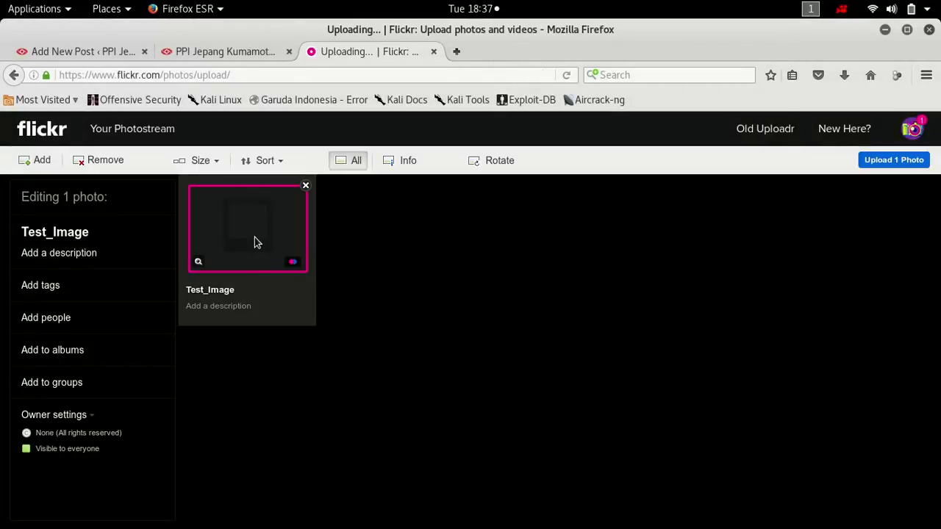
Step: Examine the enlarged preview of Test_Image and its available image options before uploading, and close the preview
click(222, 59)
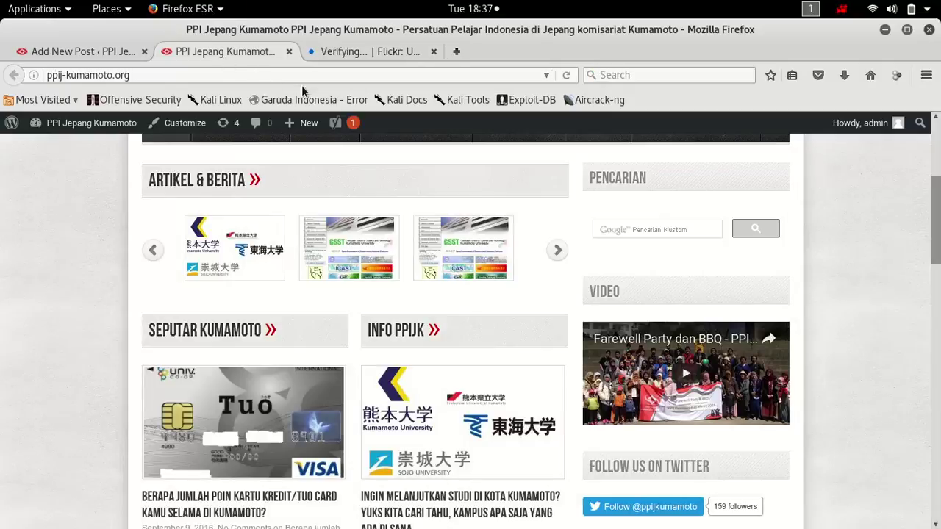
click(111, 58)
click(326, 51)
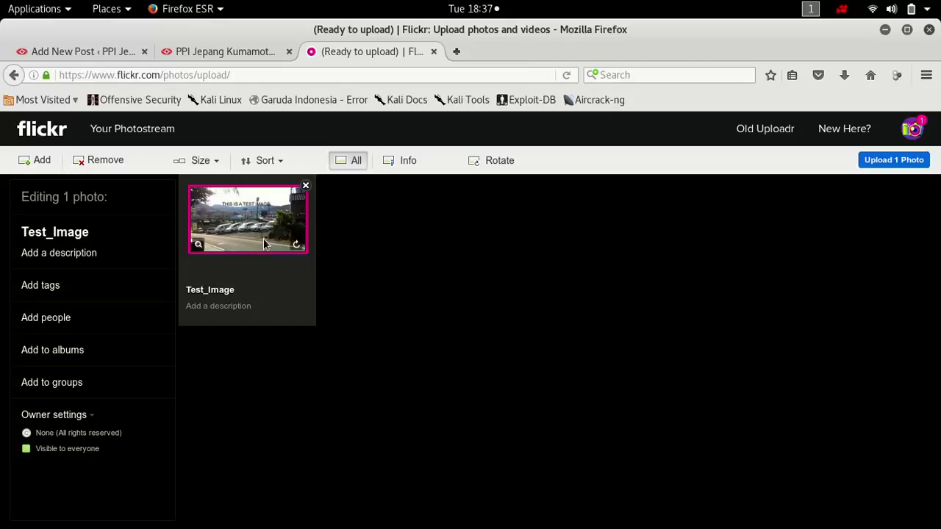
click(203, 244)
right_click(445, 266)
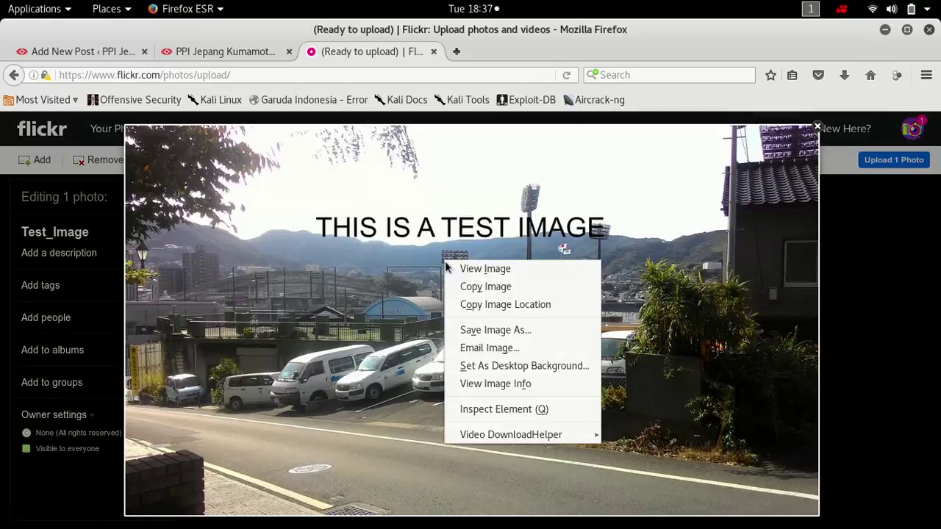
key(Escape)
key(Escape)
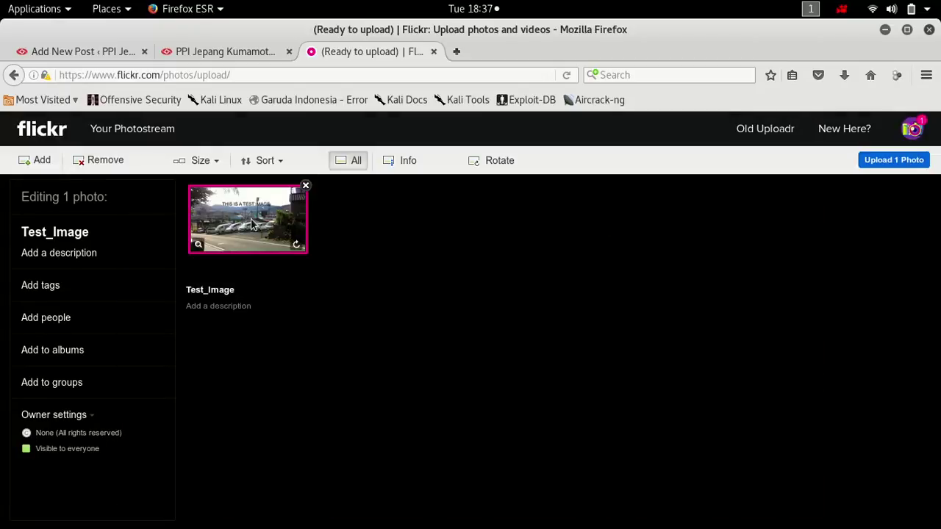
Step: Upload the Test_Image photo to Flickr and bring it into view in the photostream
click(910, 169)
click(430, 351)
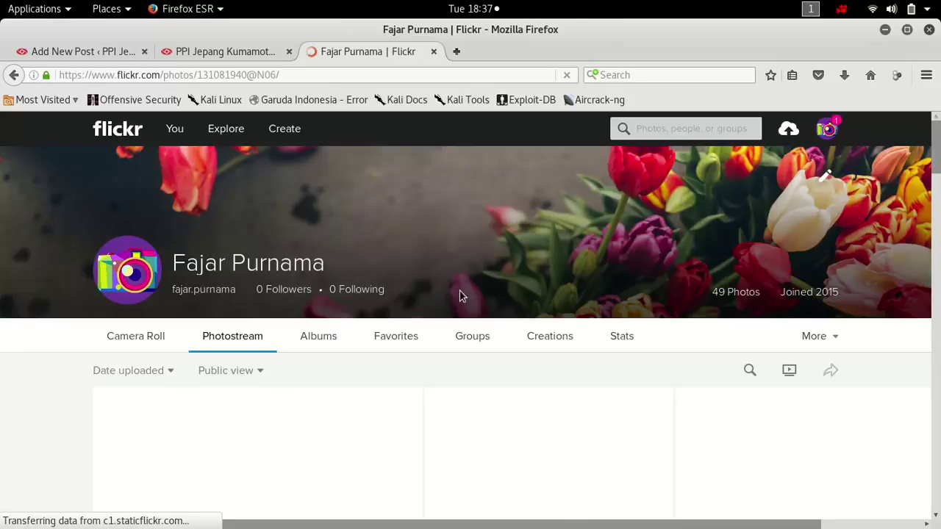
scroll(481, 278, down, 4)
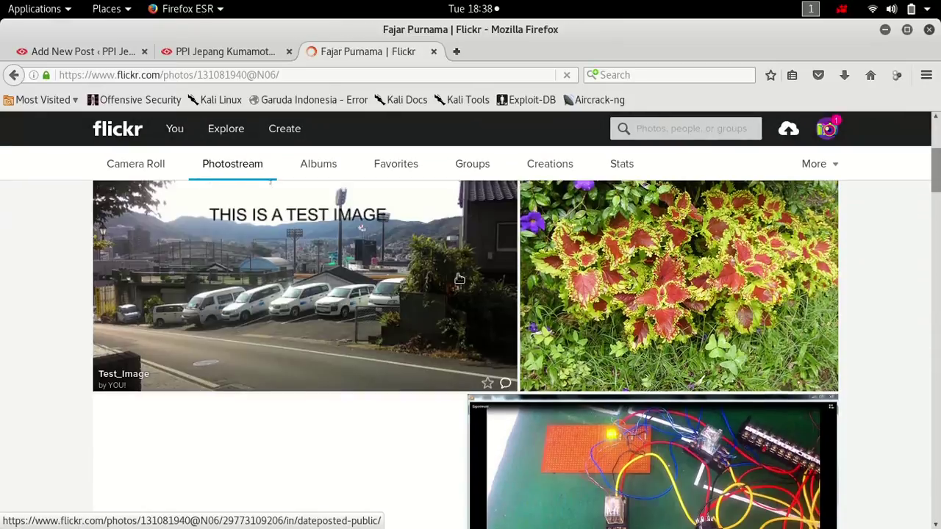
Step: Open the Test_Image photo page on Flickr and copy the link address of its Original (3264 × 1836) download
scroll(458, 276, up, 2)
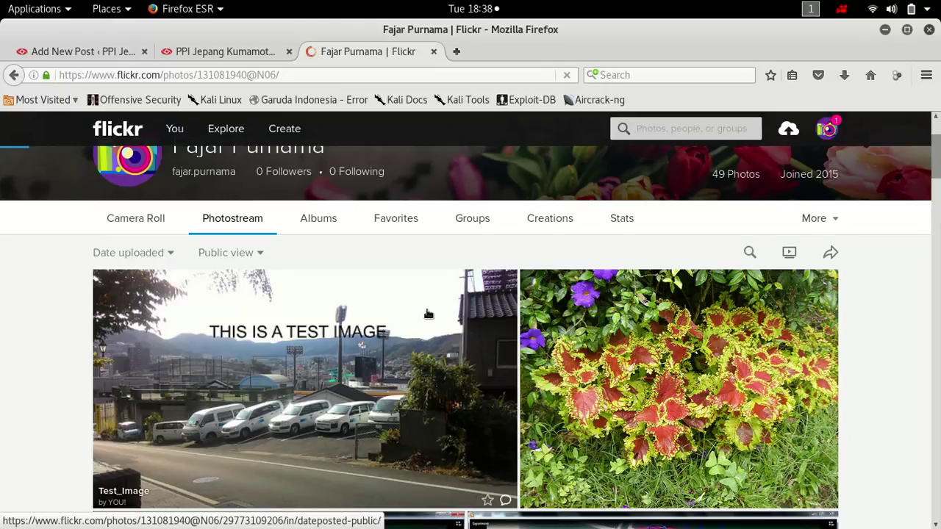
click(456, 286)
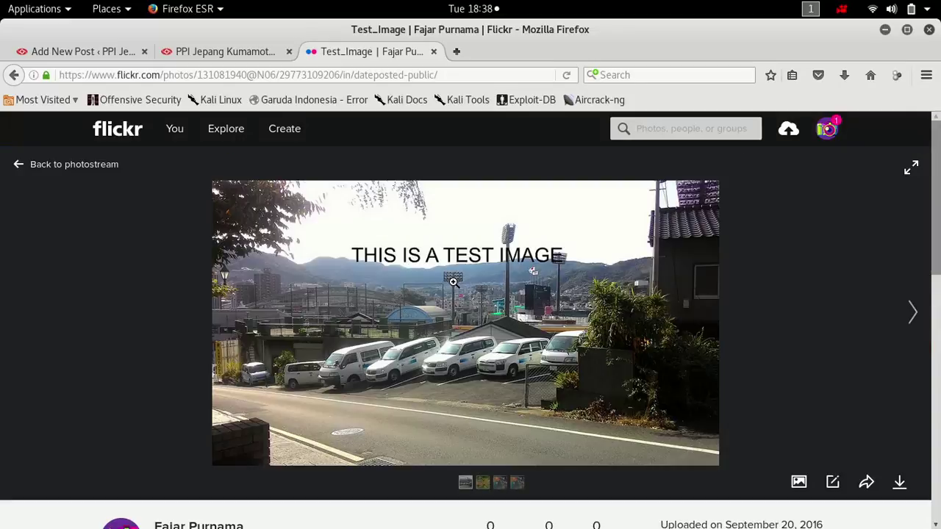
click(907, 493)
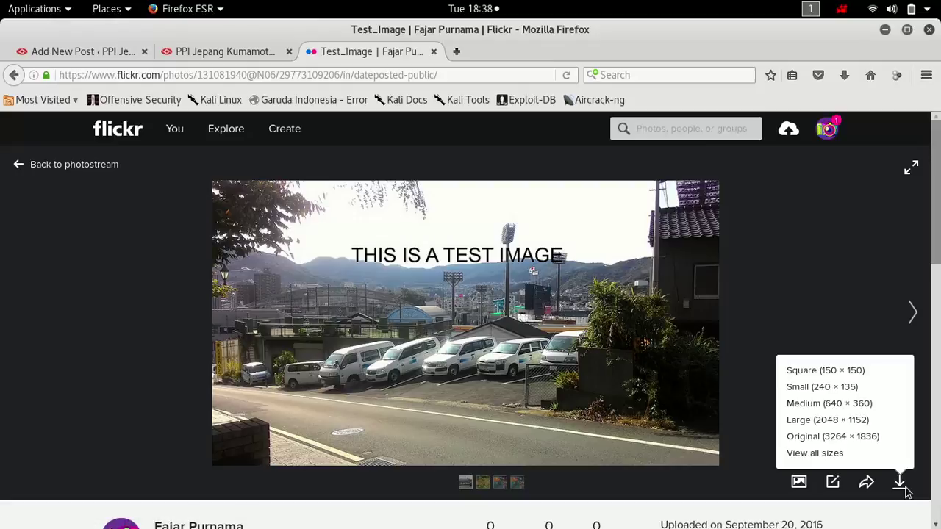
right_click(831, 441)
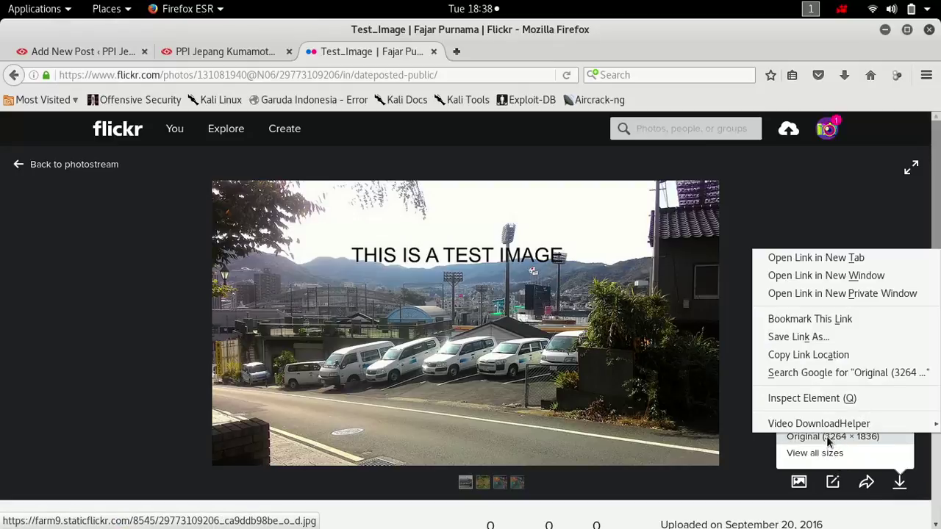
click(806, 356)
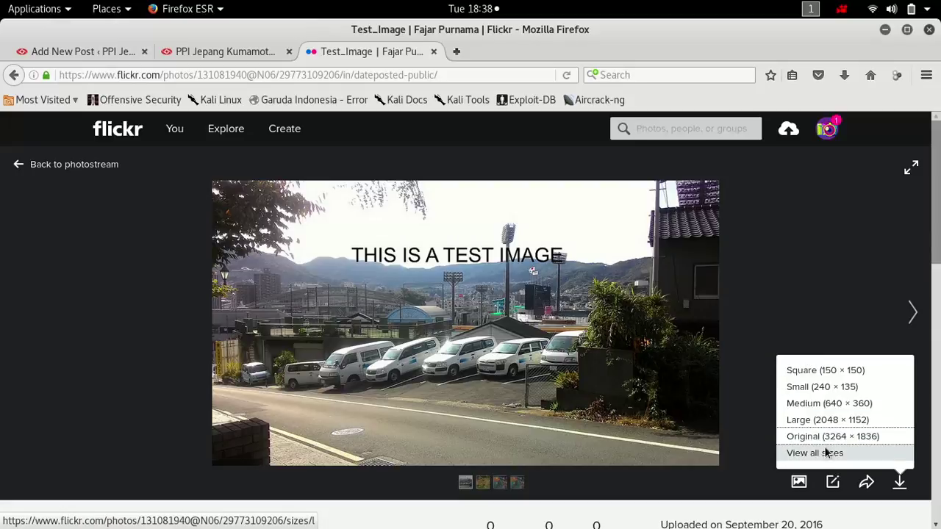
click(848, 441)
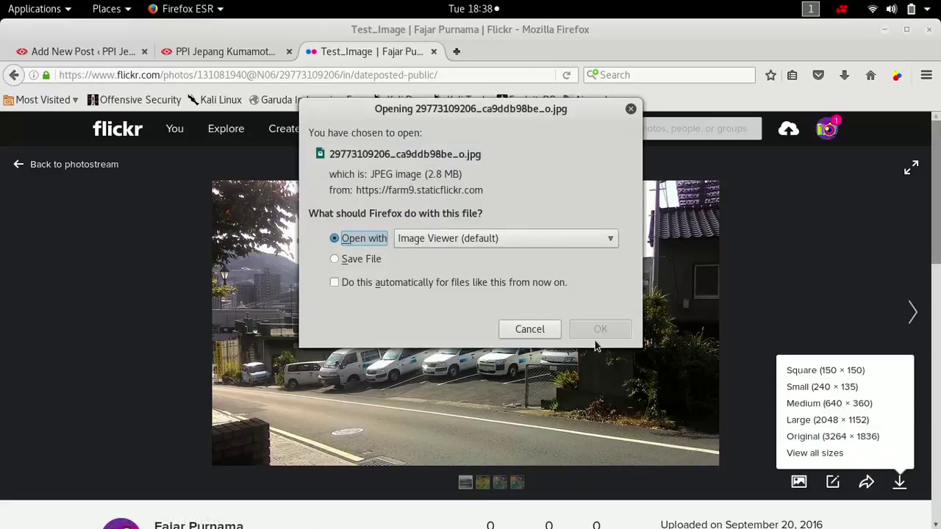
click(525, 329)
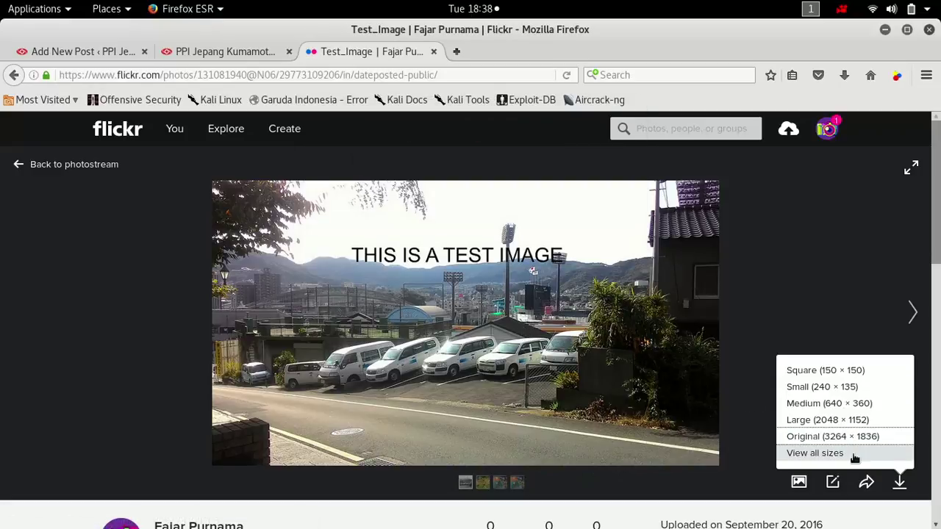
right_click(835, 441)
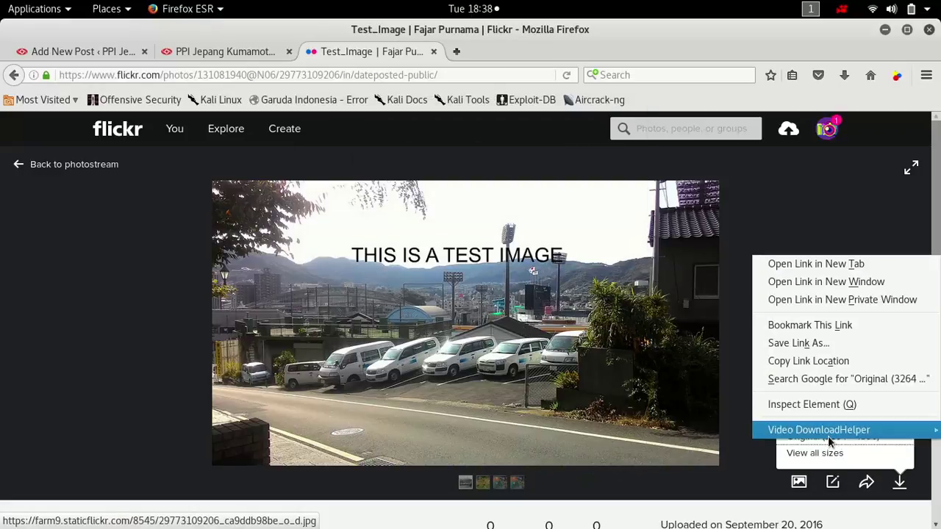
click(803, 360)
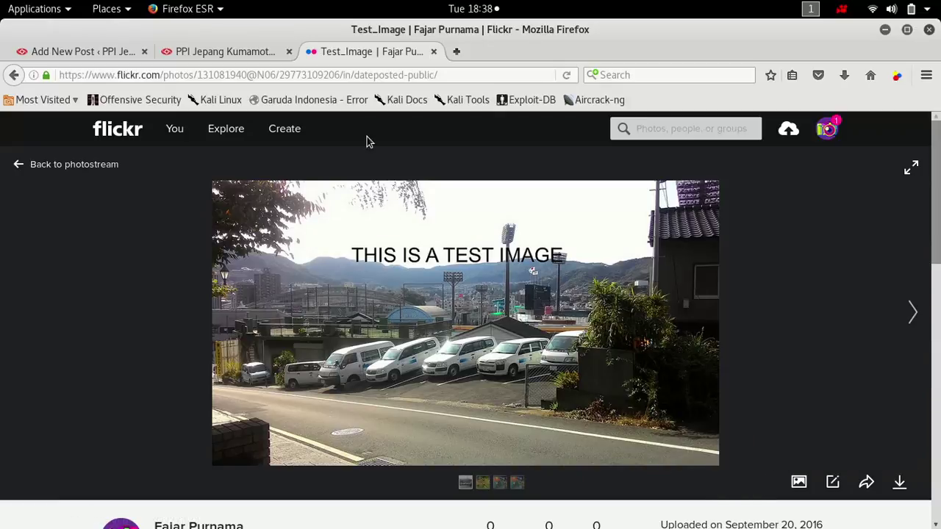
Step: In the WordPress post, start a new line below "You can use another source" and paste the copied Flickr address for inserting media from URL
click(179, 53)
click(106, 57)
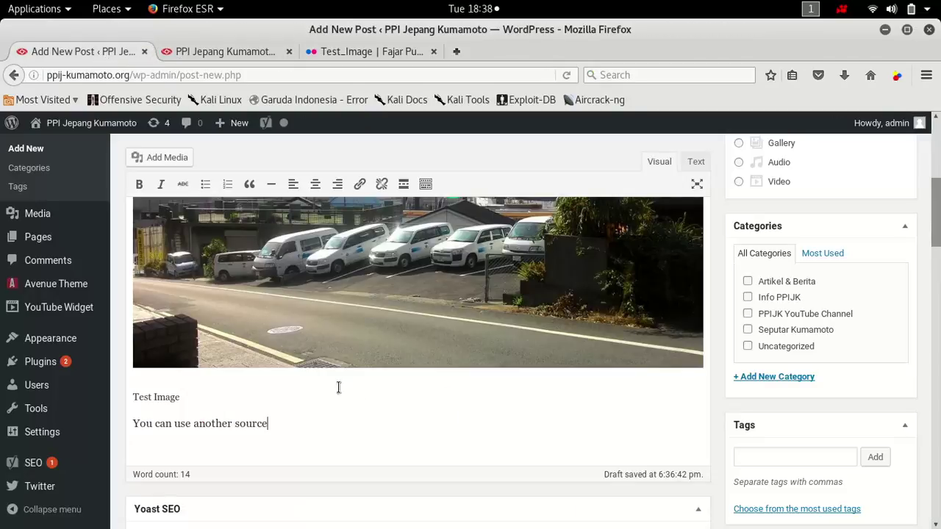
click(352, 441)
key(Return)
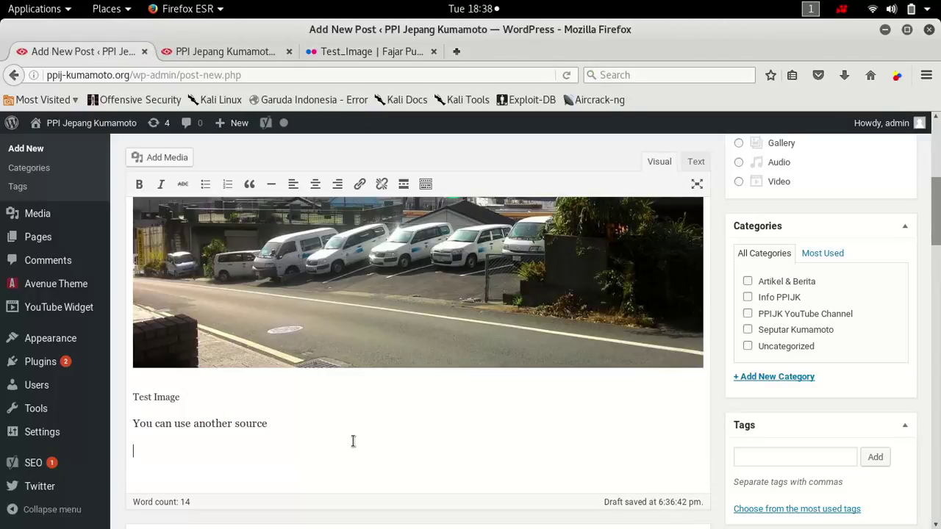
click(184, 160)
click(88, 239)
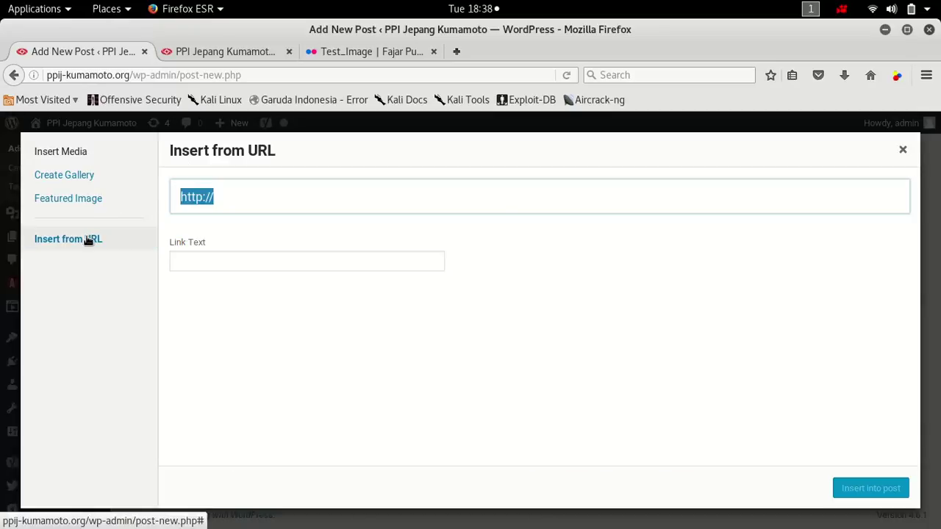
key(ctrl+v)
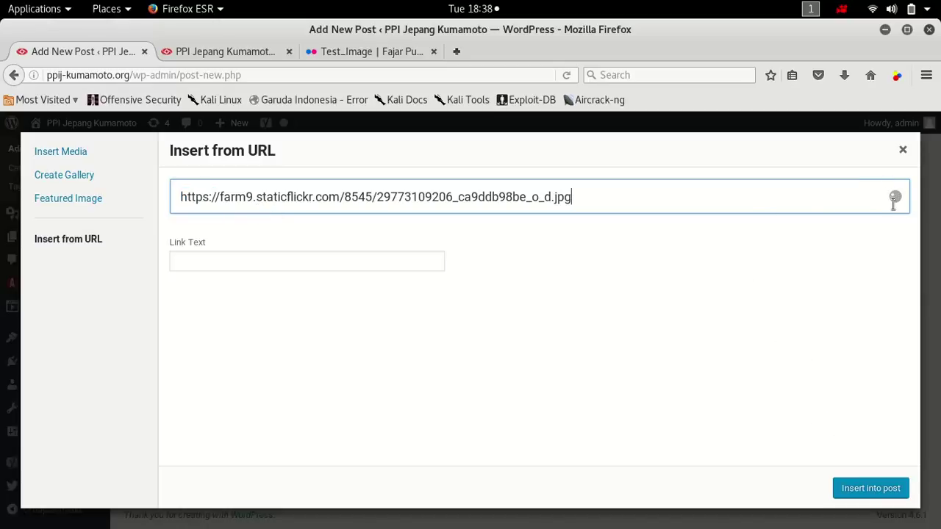
Step: Try to open the pasted Flickr image address in a new browser tab, close that tab and return to the WordPress post
drag(809, 206, 140, 195)
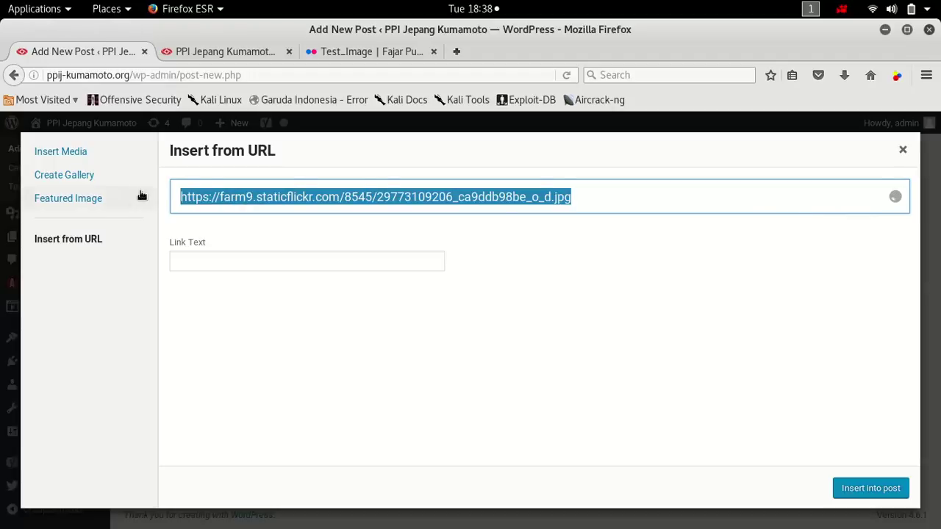
click(461, 55)
key(ctrl+v)
key(Return)
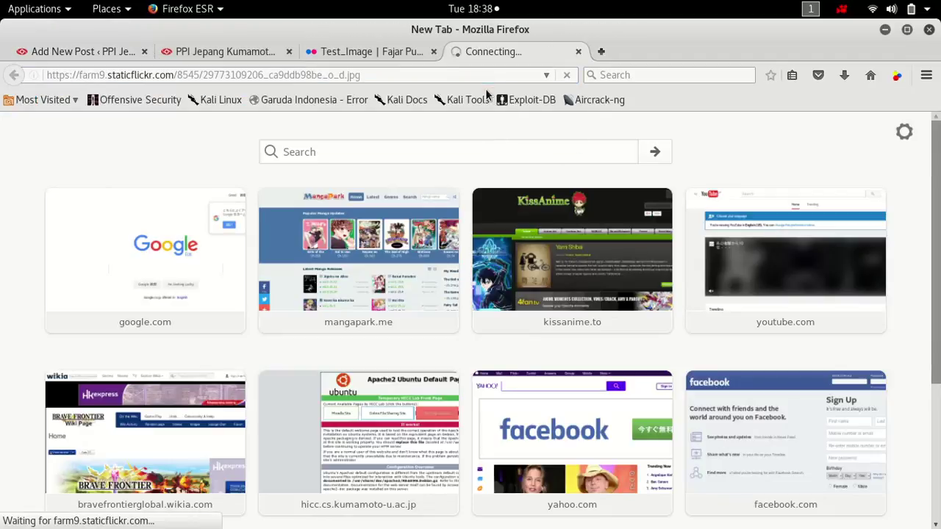
click(631, 108)
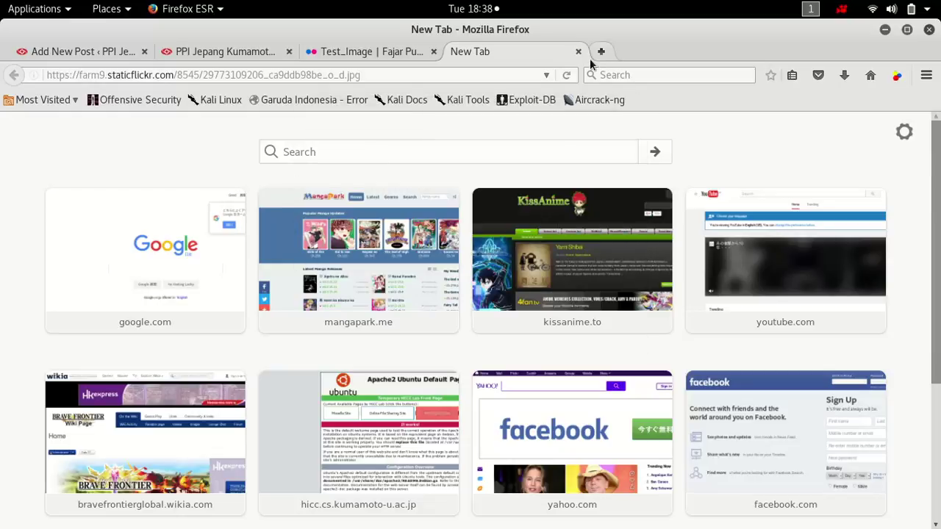
click(578, 51)
click(323, 53)
click(70, 52)
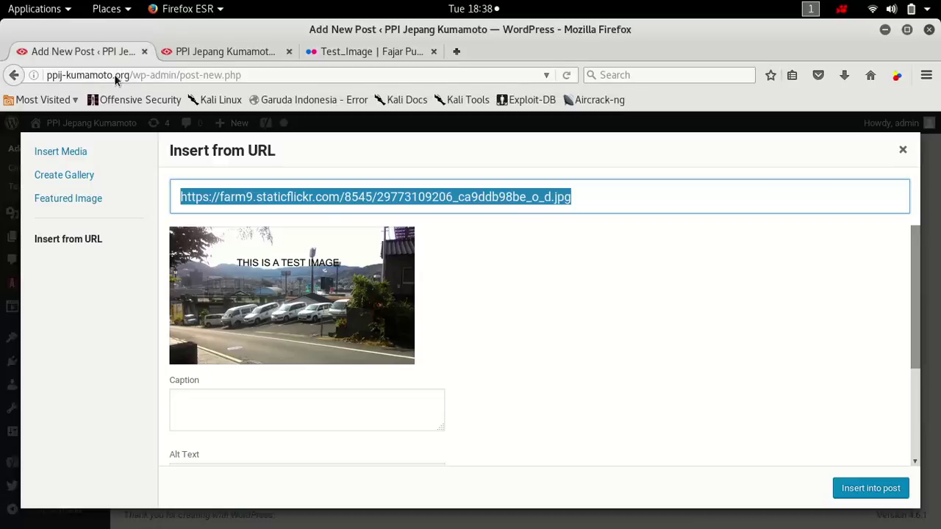
Step: Insert the Flickr-hosted image into the post with Center alignment and linked to its Image URL
scroll(353, 428, down, 3)
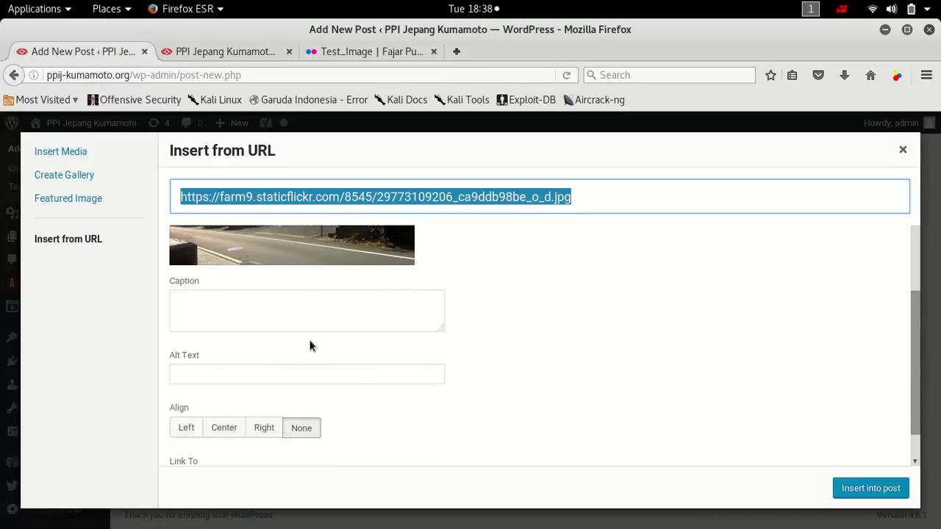
scroll(293, 356, down, 1)
click(234, 397)
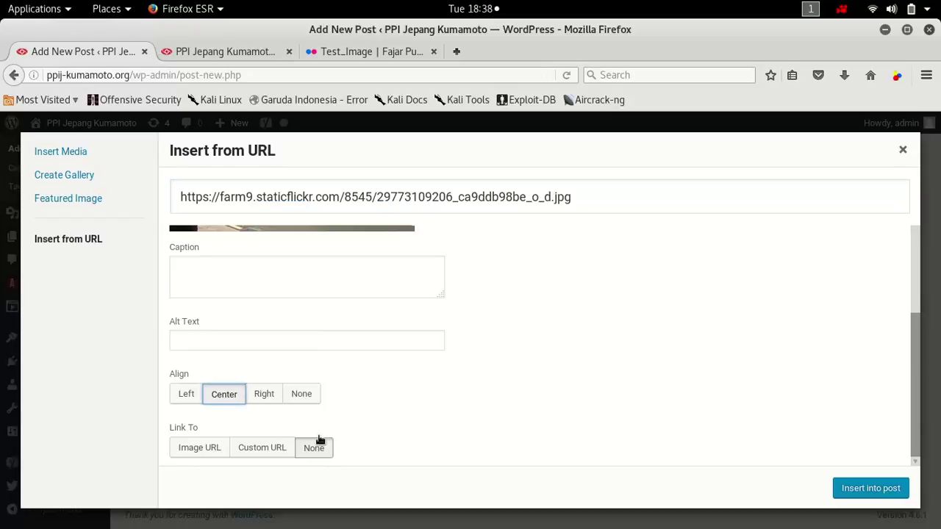
click(214, 452)
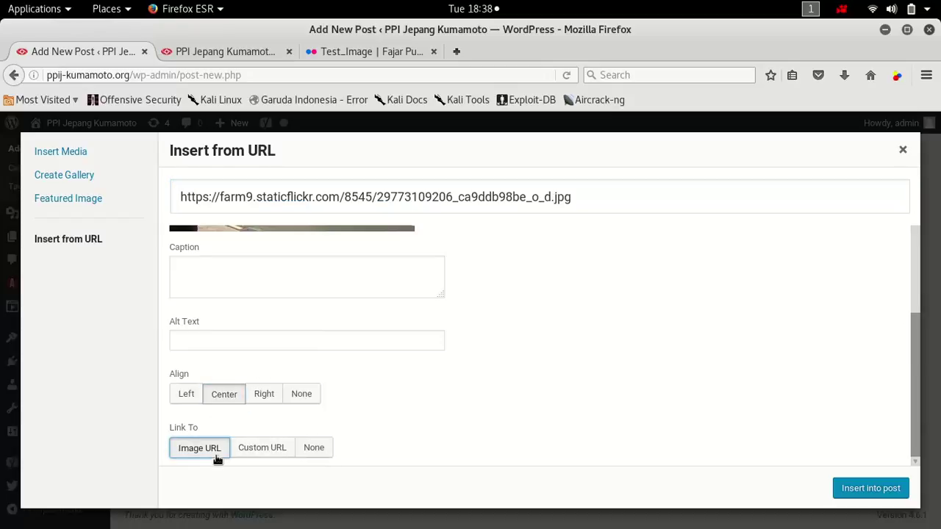
click(861, 489)
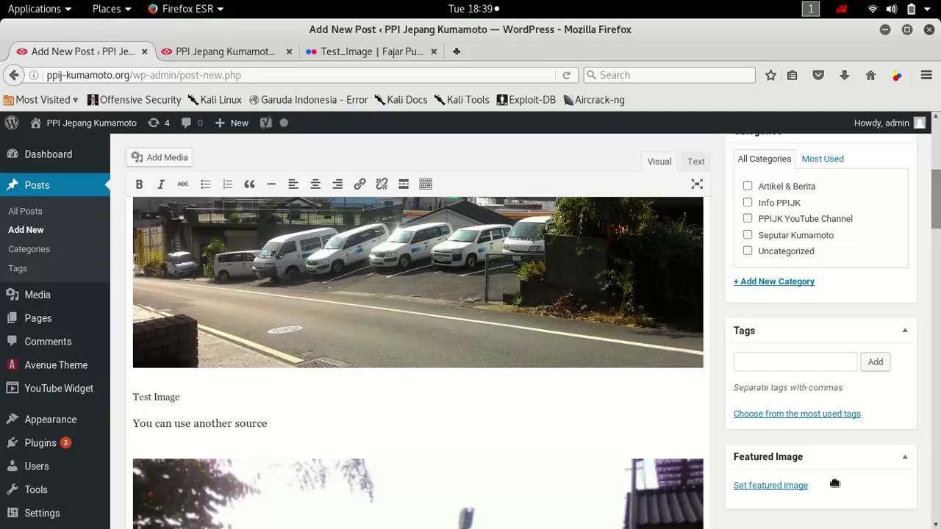
scroll(621, 413, down, 3)
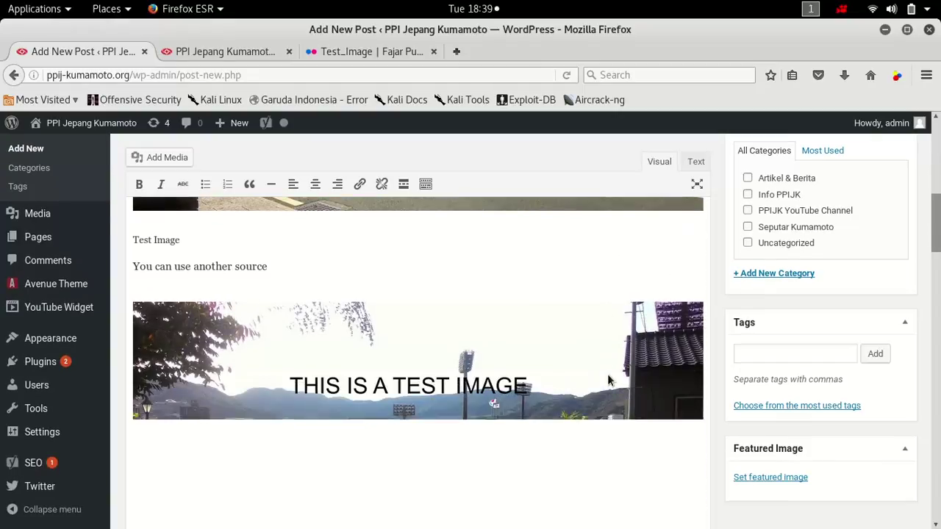
scroll(608, 379, up, 4)
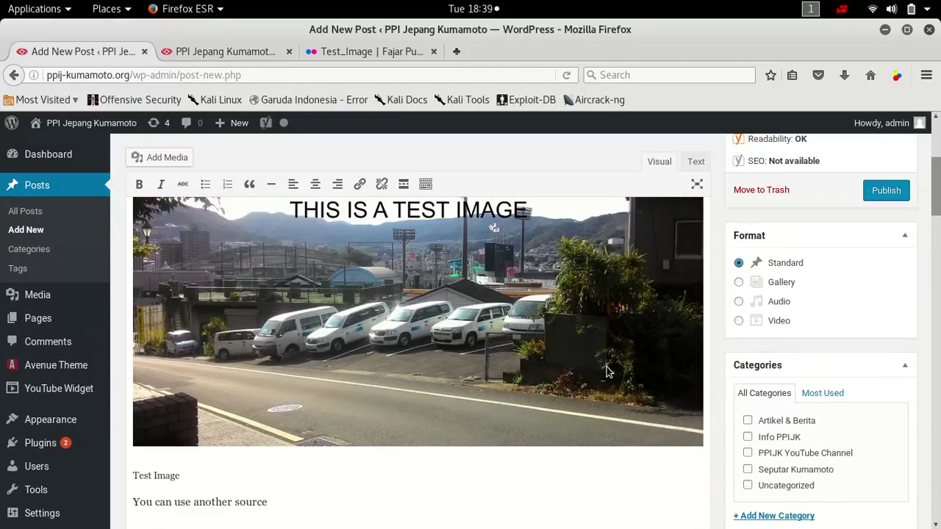
scroll(606, 379, down, 3)
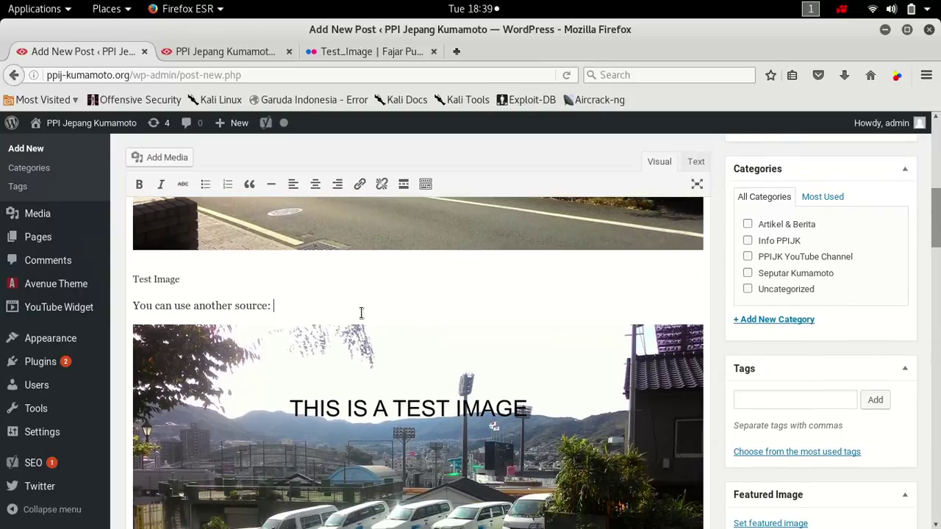
key(BackSpace)
key(BackSpace)
scroll(356, 306, down, 2)
scroll(367, 280, up, 3)
scroll(367, 280, down, 5)
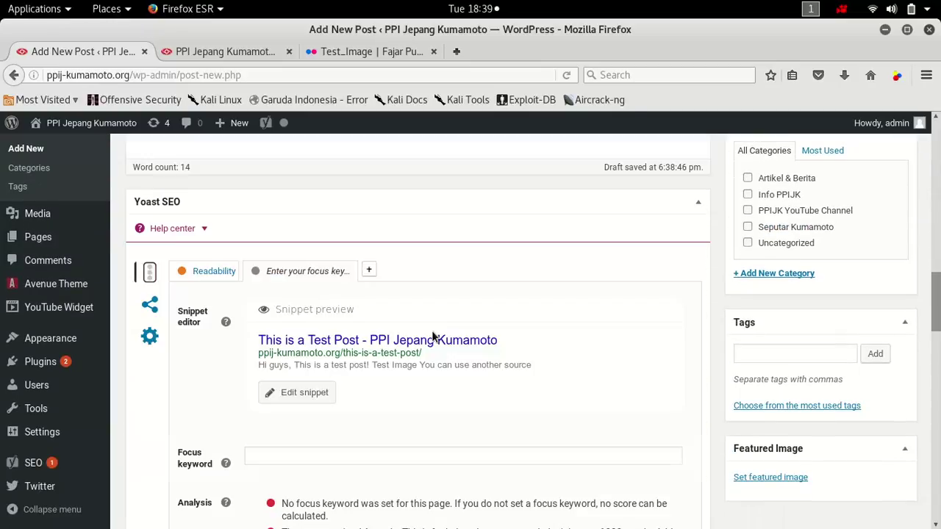
scroll(432, 324, up, 6)
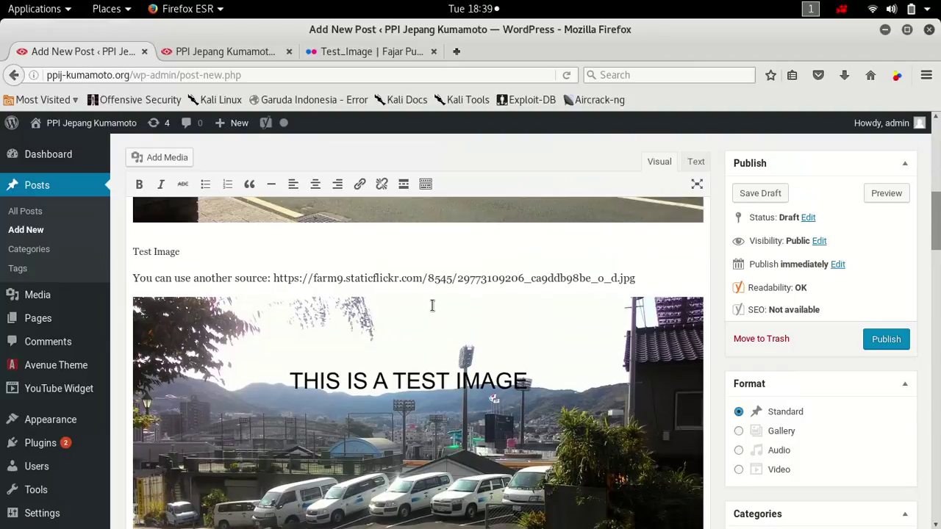
scroll(426, 290, up, 3)
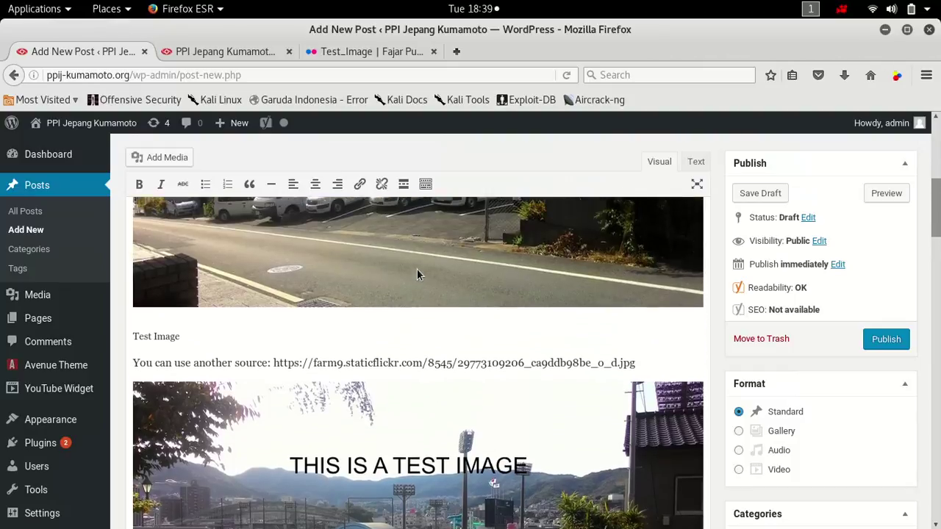
Step: Add the closing line "That's it!" below the Flickr-hosted image
scroll(422, 271, down, 1)
scroll(628, 387, down, 5)
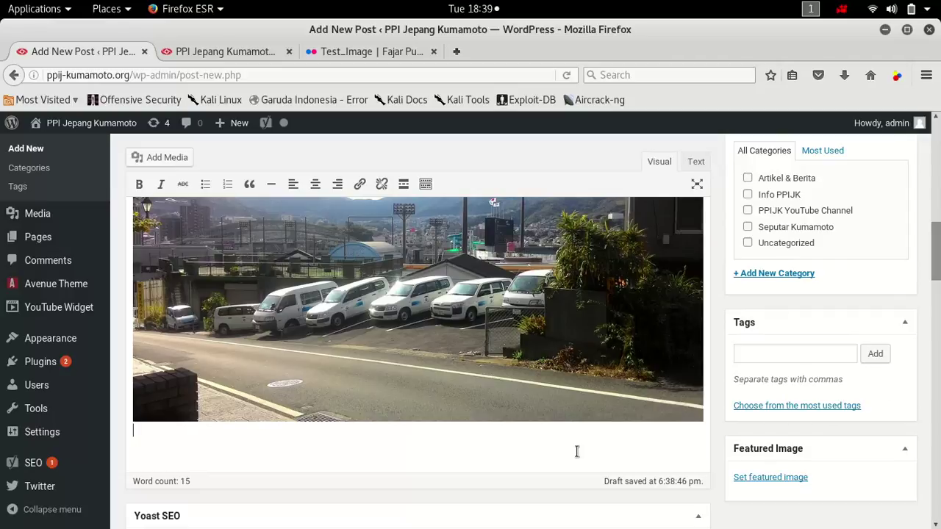
key(Return)
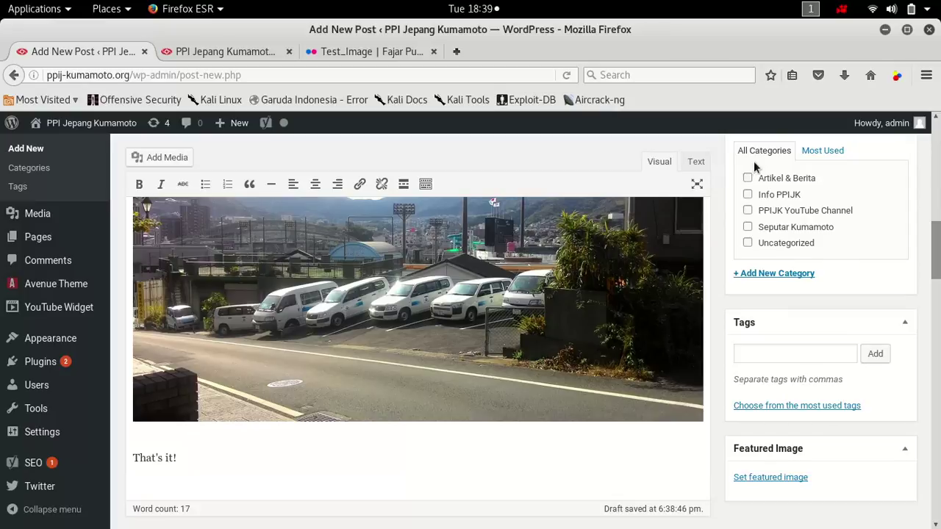
Step: Review the category sections on the site's home page and assign the post to the Artikel & Berita category
scroll(867, 232, up, 1)
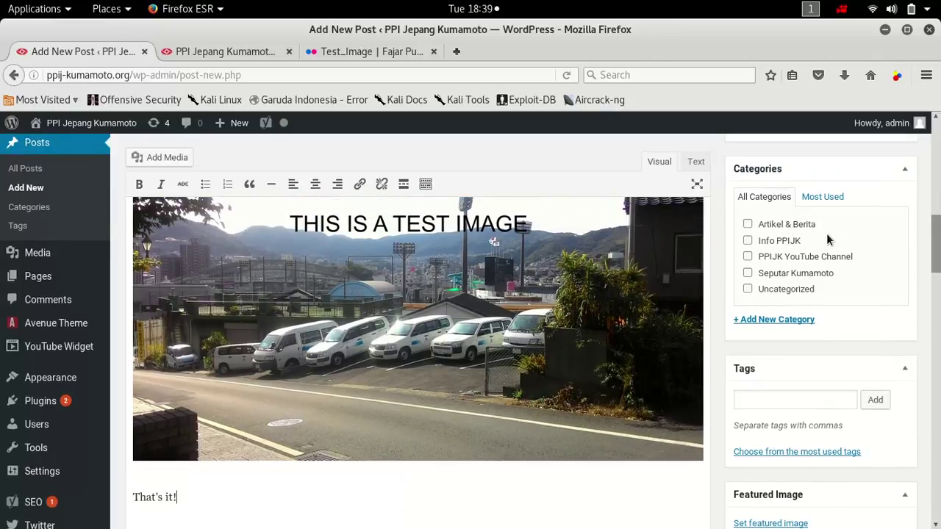
click(210, 50)
scroll(408, 277, down, 4)
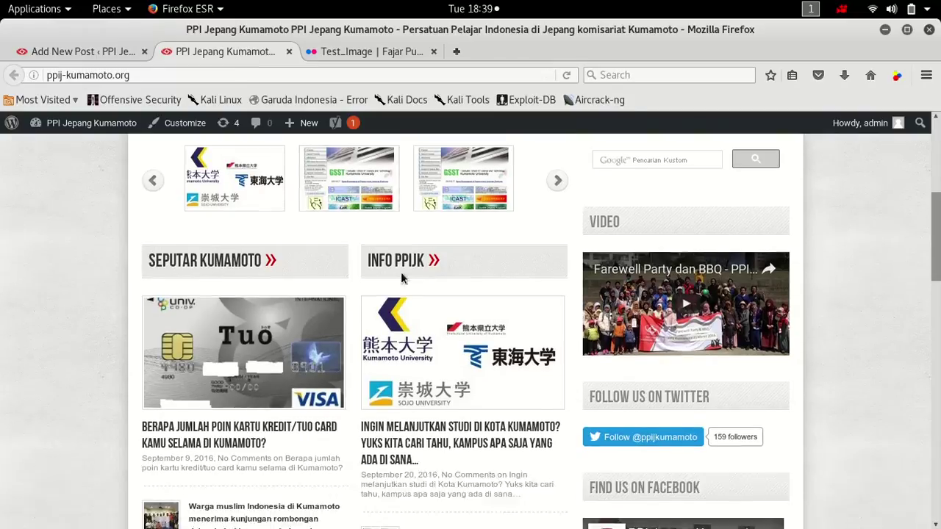
scroll(407, 278, up, 7)
scroll(444, 275, down, 4)
scroll(445, 276, down, 9)
scroll(447, 272, up, 5)
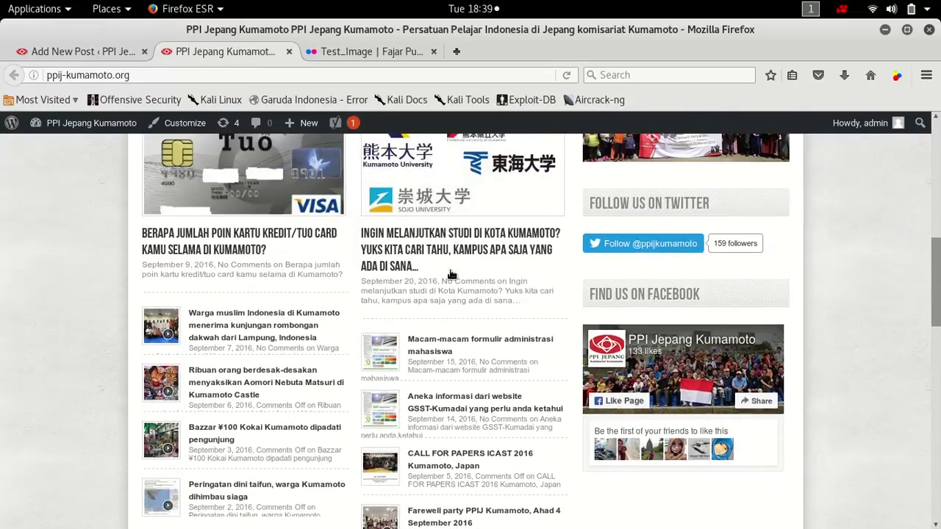
scroll(448, 270, up, 8)
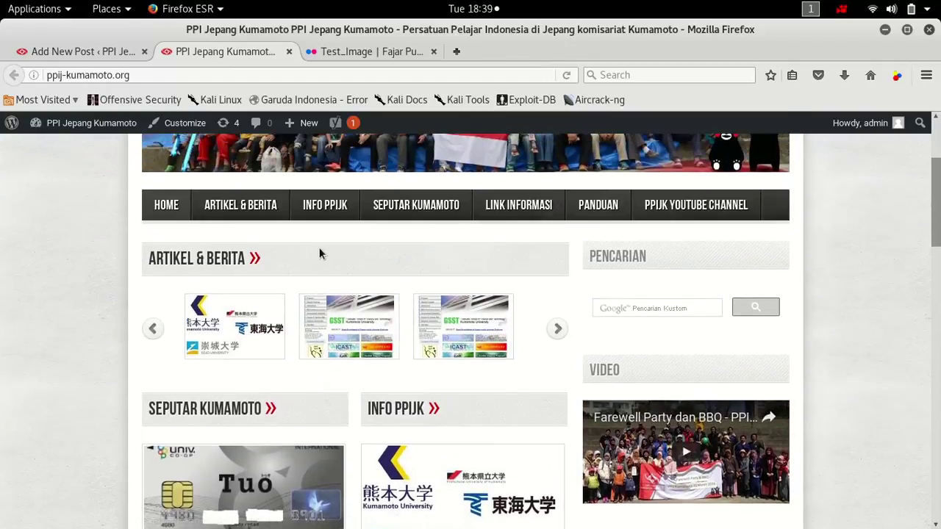
drag(319, 254, 146, 260)
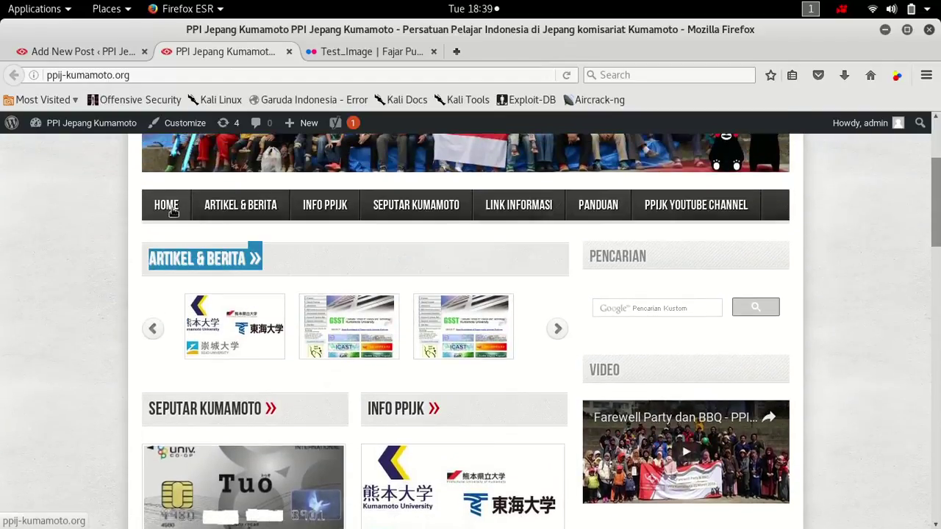
click(81, 51)
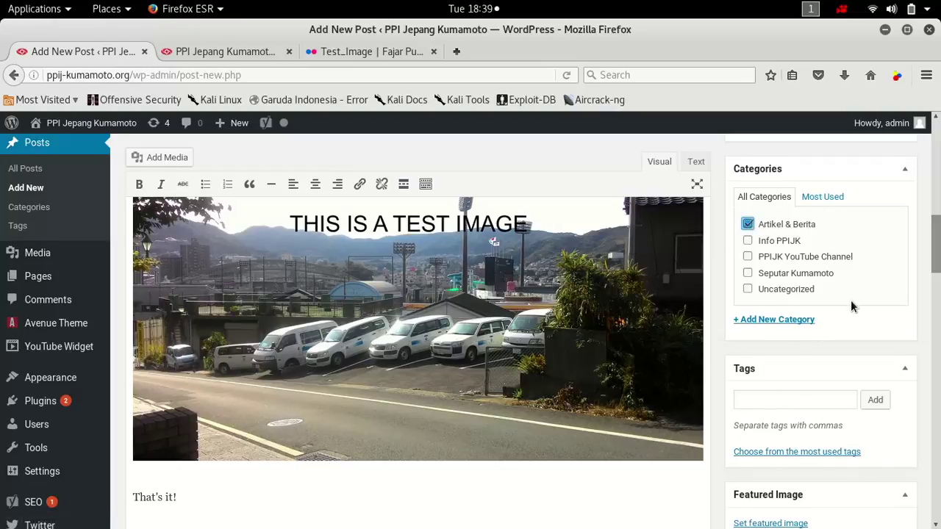
Step: Add the tag "PPIJK Barbeque Party dan Serijab" to the post from the most used tags
scroll(850, 300, down, 3)
scroll(708, 384, down, 2)
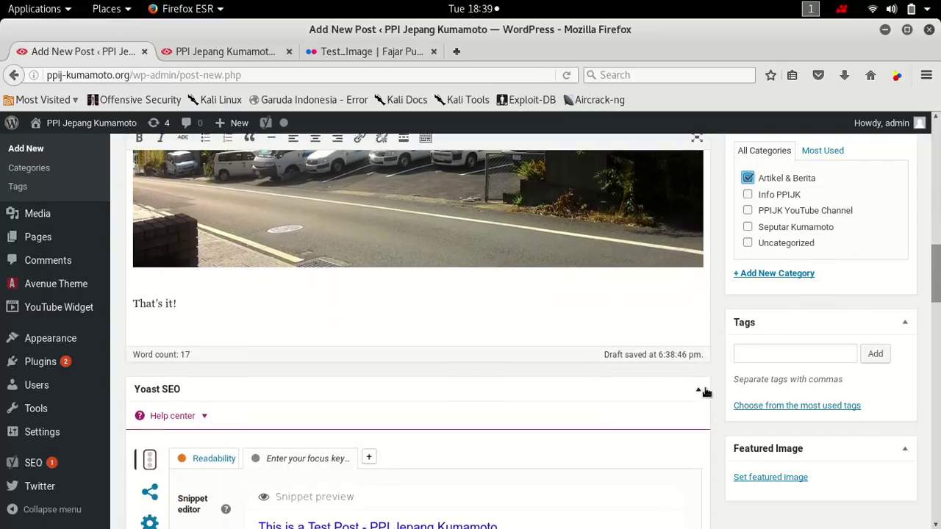
click(769, 358)
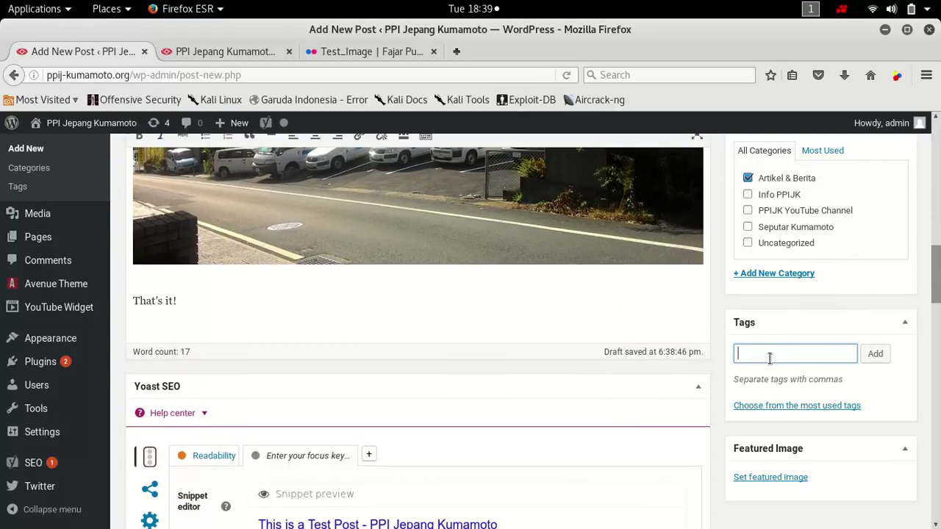
click(798, 406)
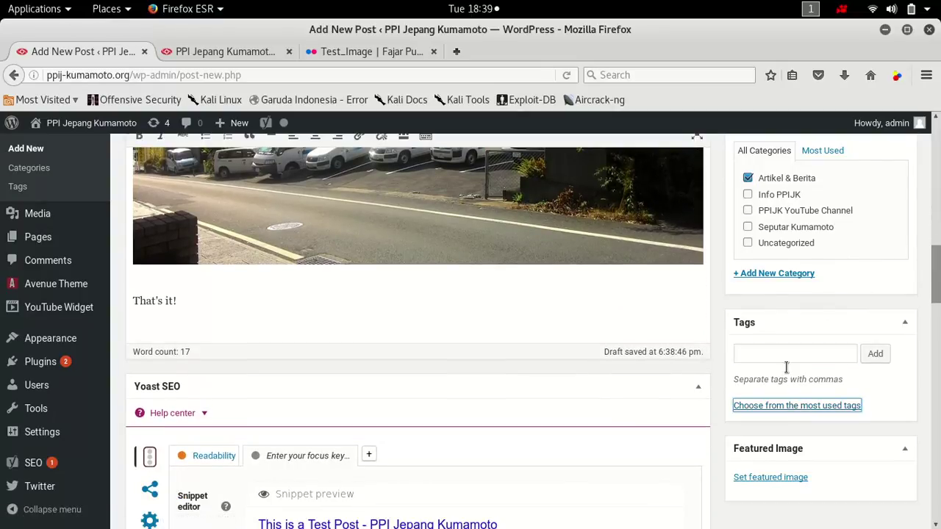
scroll(724, 338, up, 2)
scroll(716, 332, up, 5)
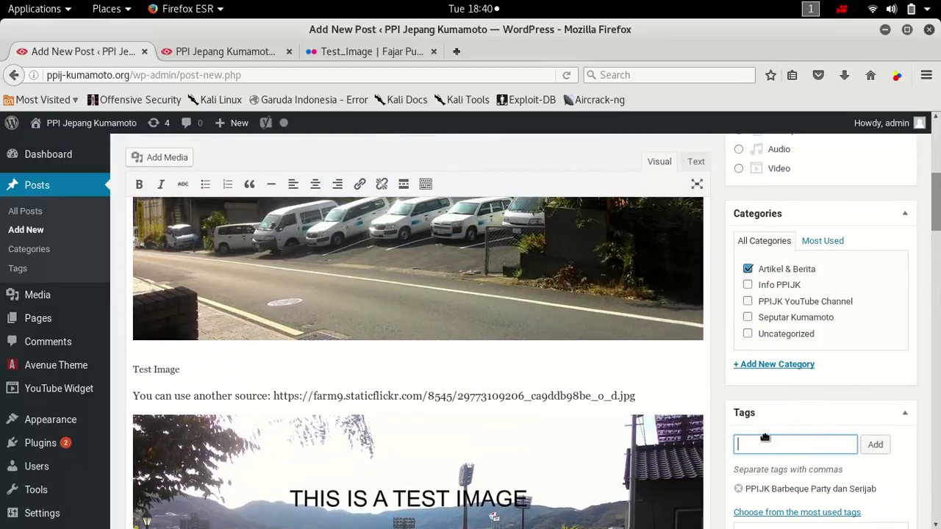
Step: Add the new tag "Test Image PPIJK" to the post and remove the "PPIJK Barbeque Party dan Serijab" tag
scroll(746, 433, down, 1)
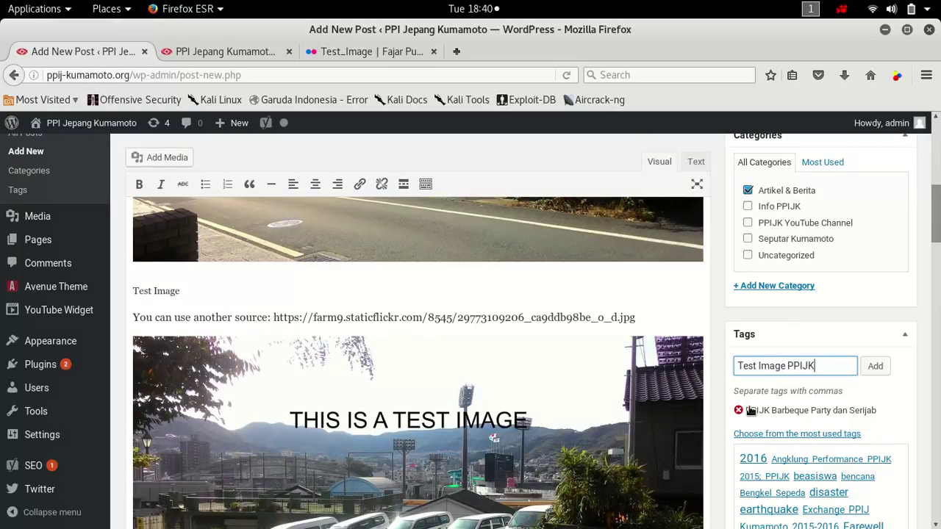
click(874, 369)
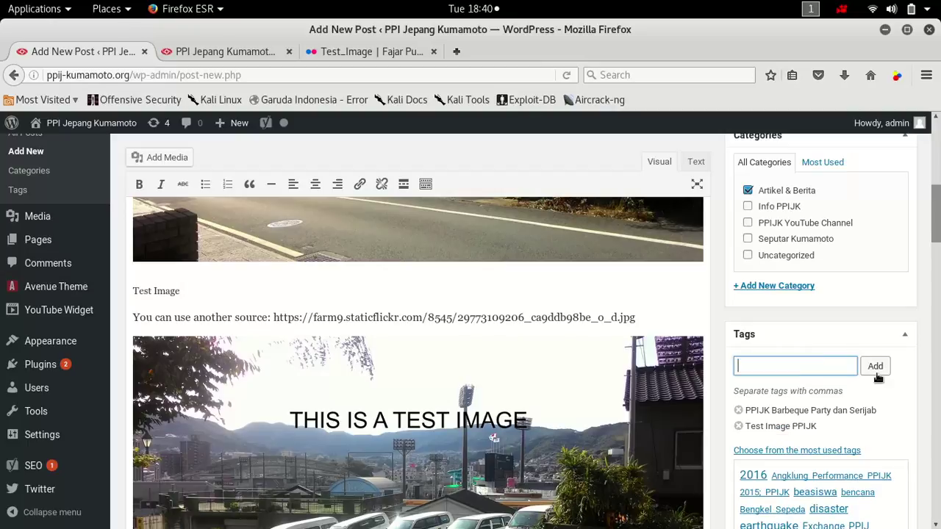
click(739, 410)
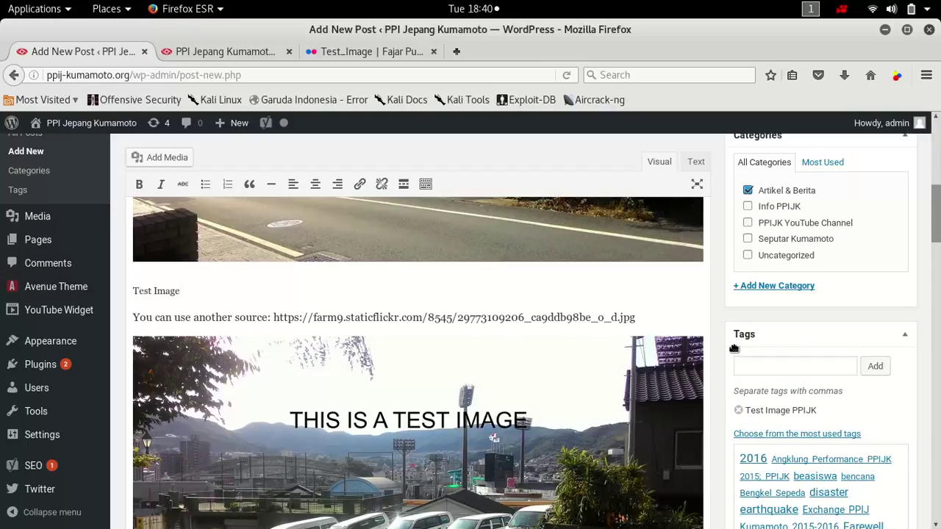
Step: Look over the remaining post settings and publish the test post
scroll(727, 367, down, 10)
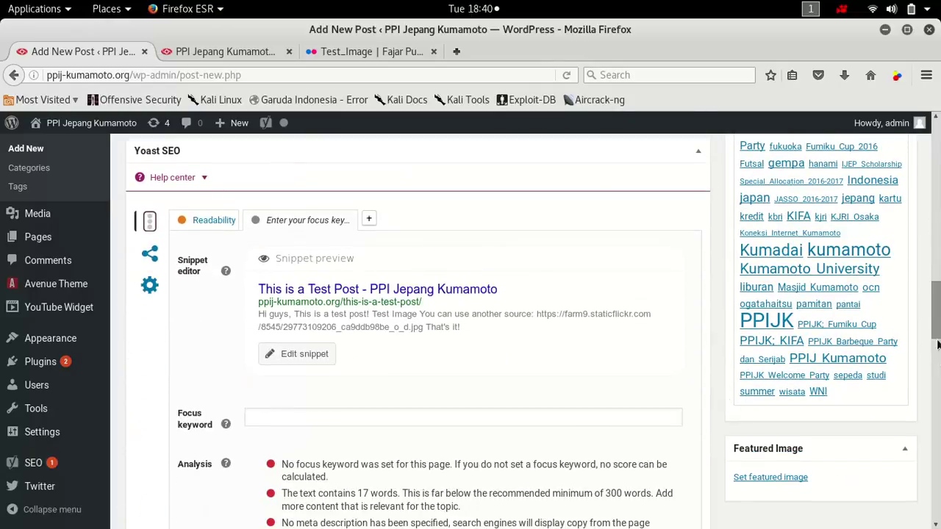
scroll(417, 331, down, 15)
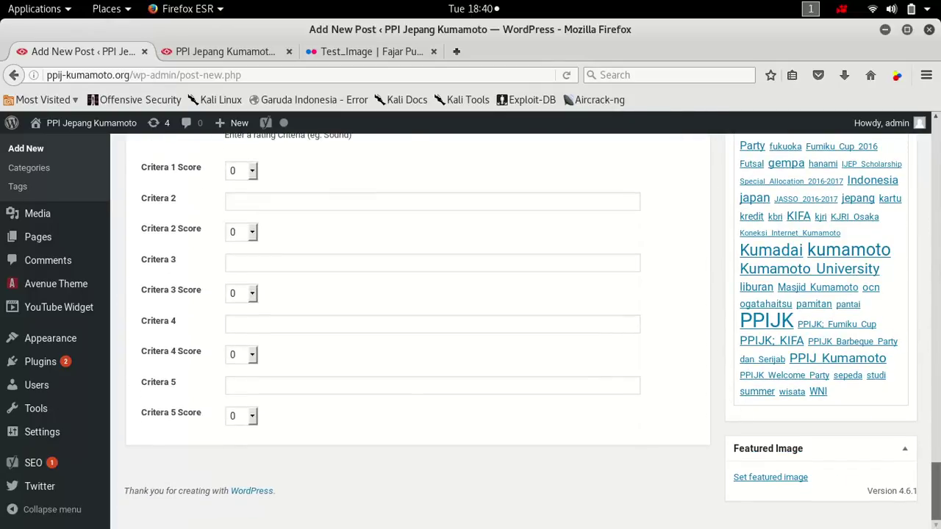
scroll(857, 199, up, 20)
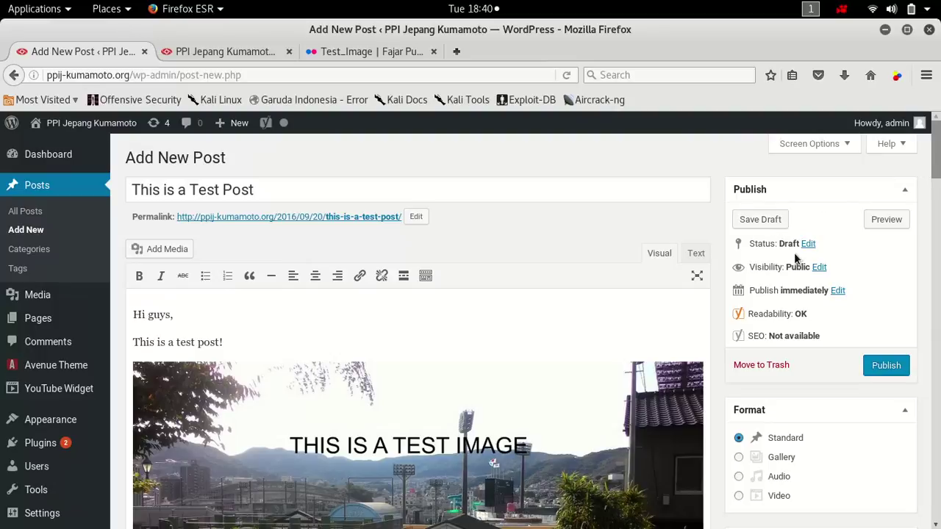
click(895, 368)
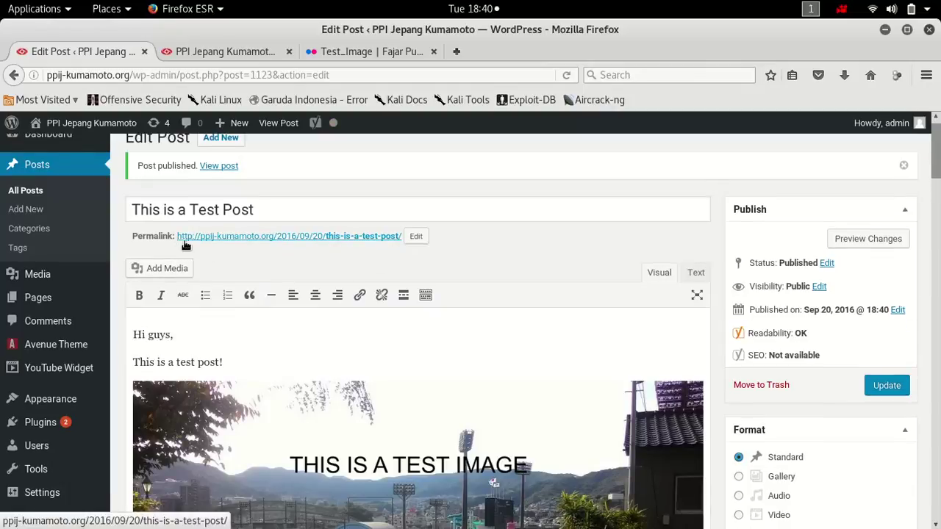
Step: Open the post's permalink in a separate tab, review the published page down to its tags and category, and close it
right_click(258, 244)
click(266, 248)
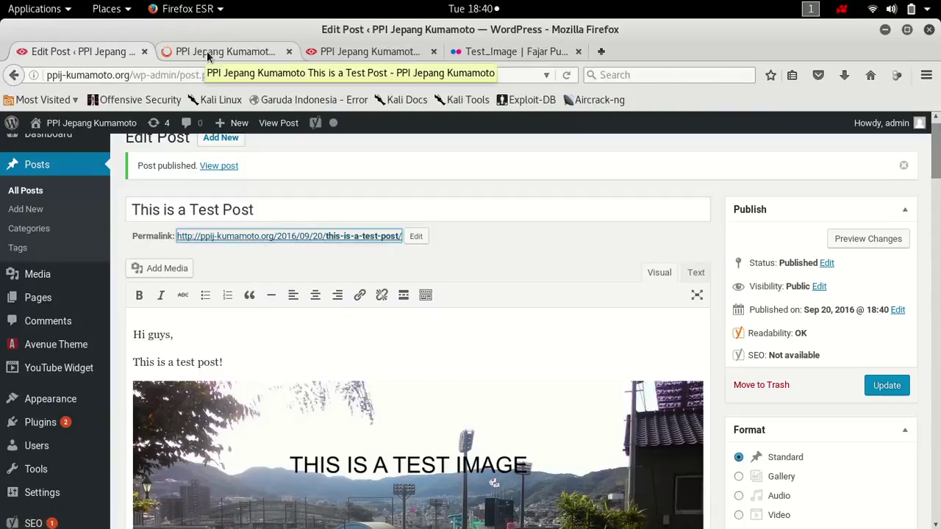
click(207, 51)
scroll(368, 193, down, 5)
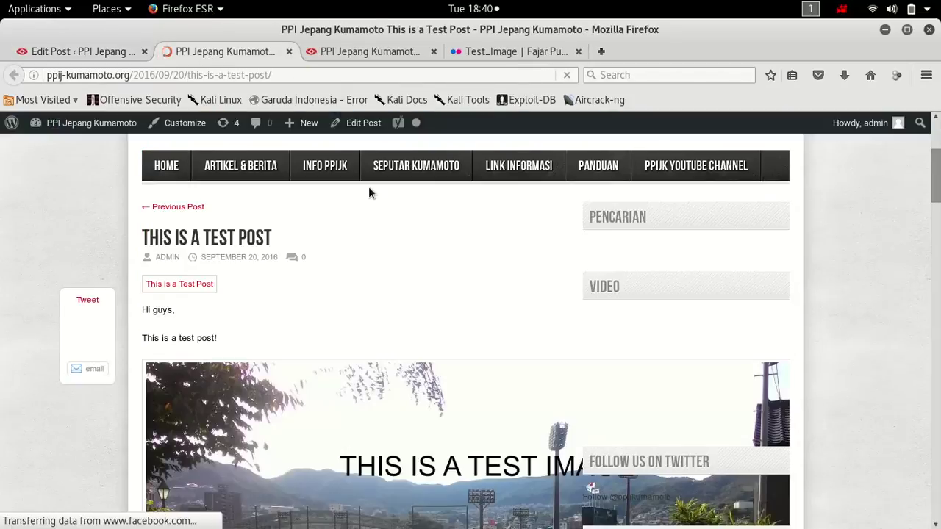
scroll(391, 184, down, 8)
scroll(416, 193, down, 15)
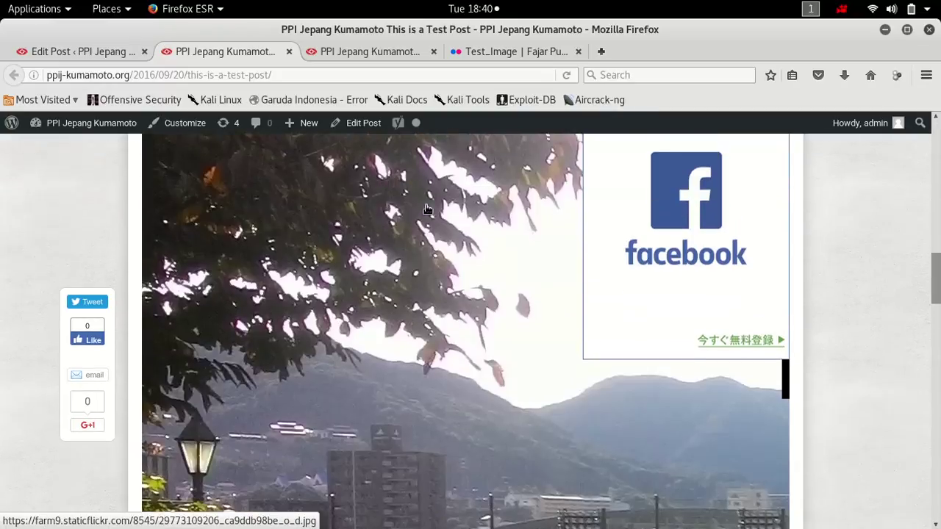
scroll(425, 171, down, 10)
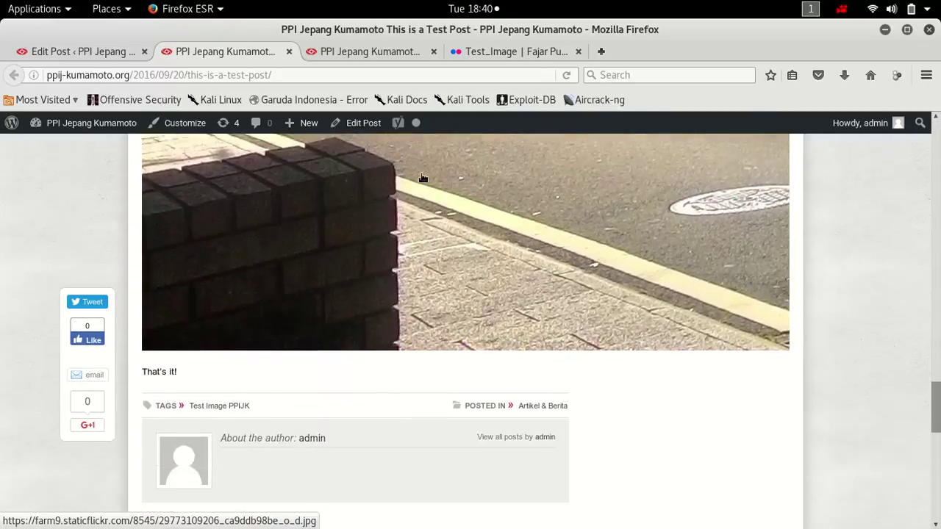
click(289, 51)
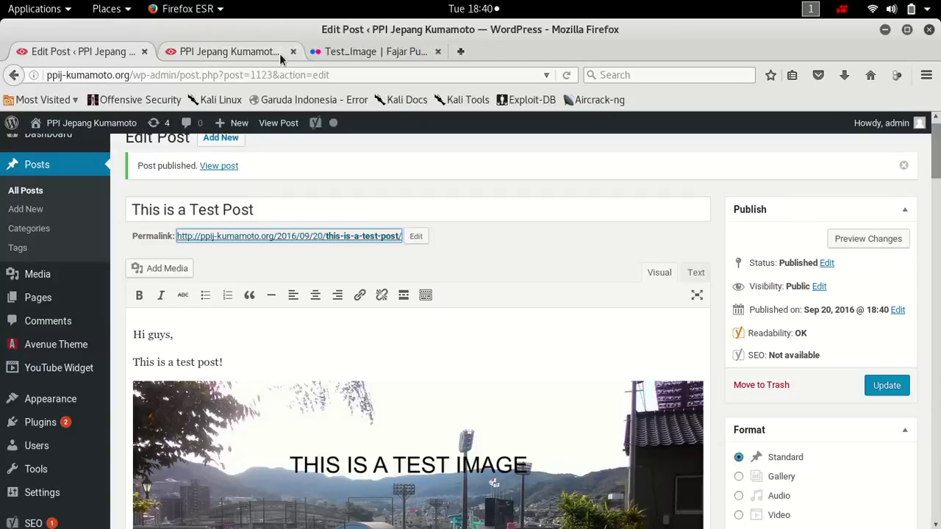
Step: Reload the site's home page, view the test post from the Artikel & Berita section, and return to the home page
click(217, 55)
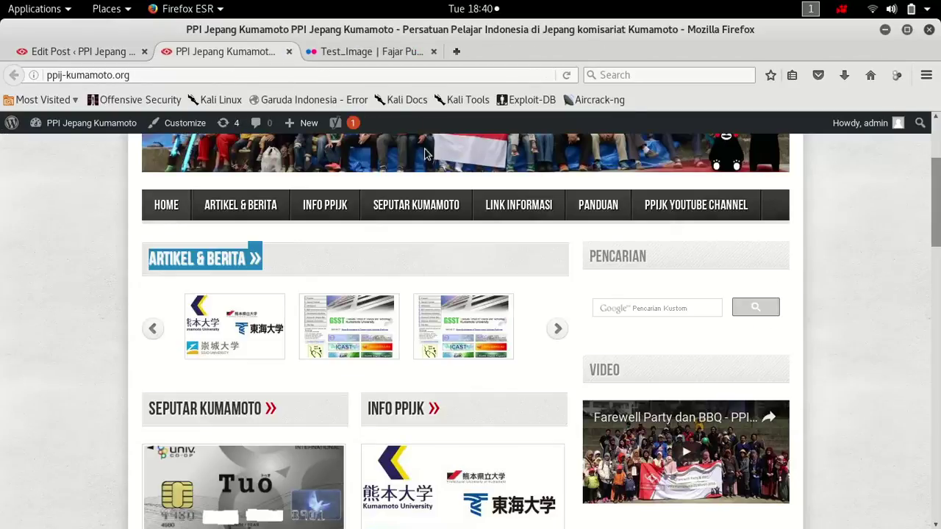
click(566, 77)
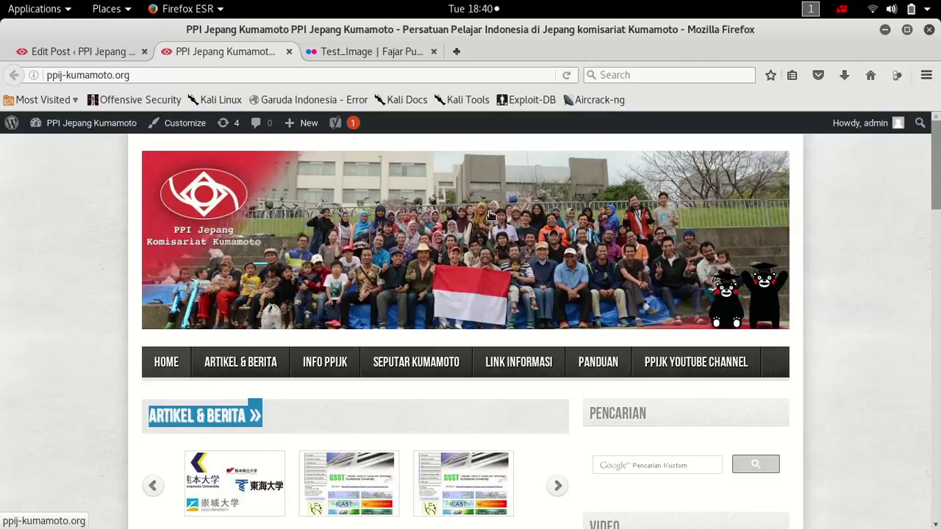
click(28, 76)
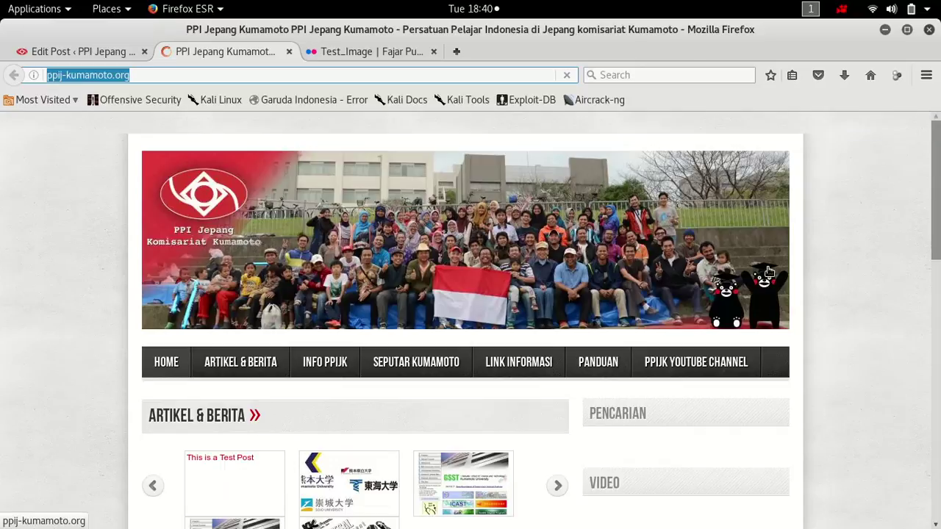
scroll(767, 273, down, 3)
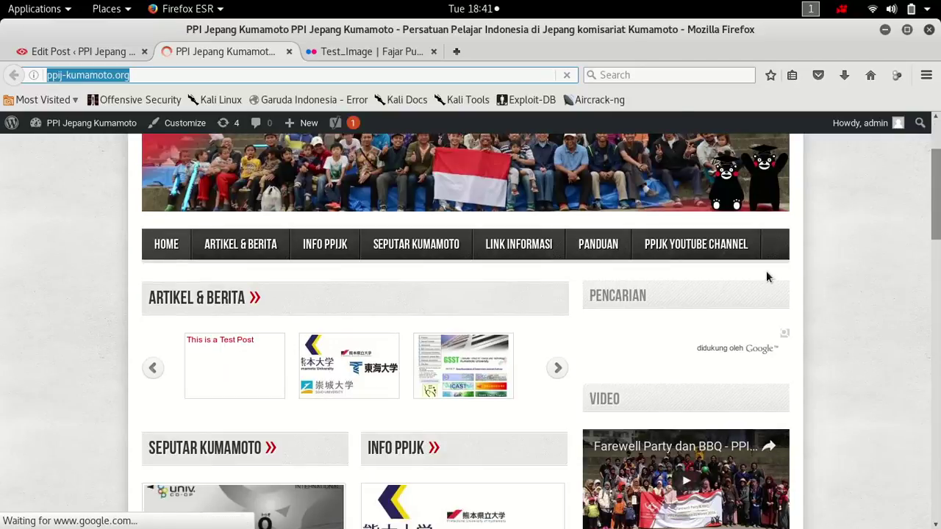
click(246, 358)
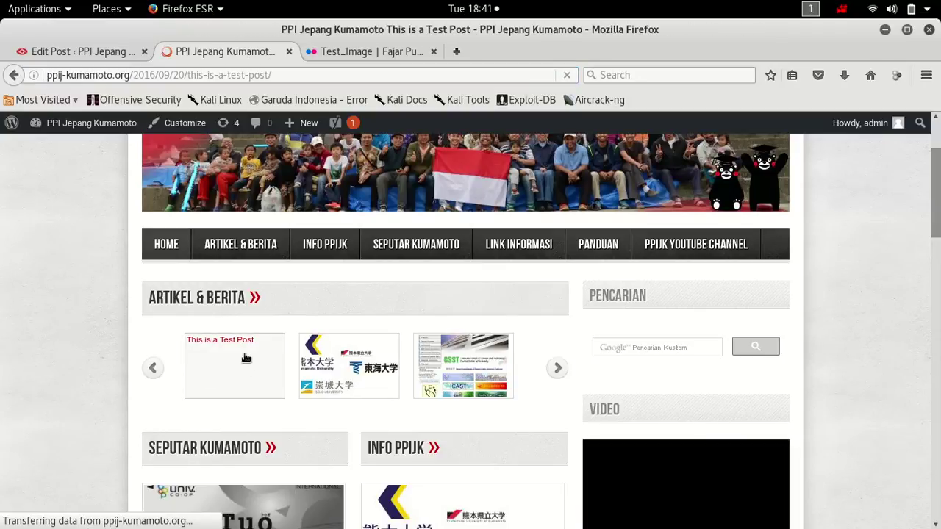
scroll(302, 362, down, 3)
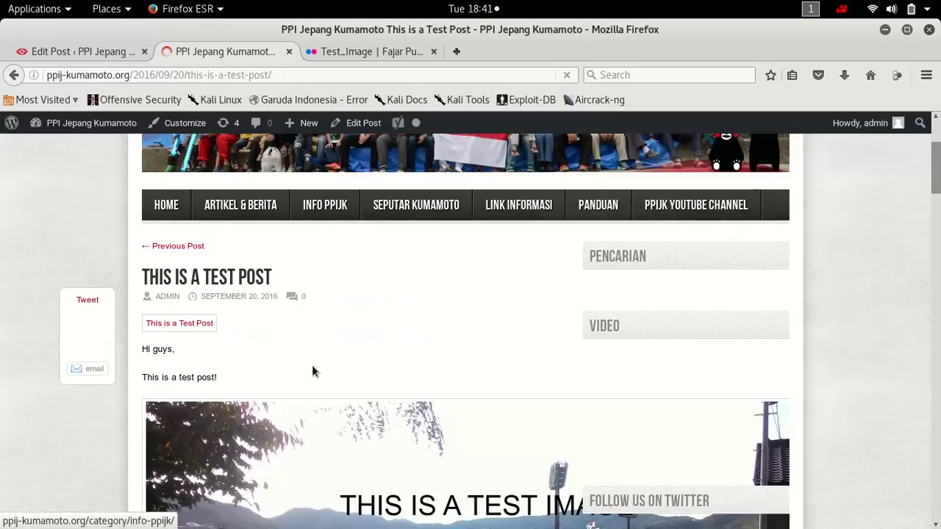
scroll(323, 360, down, 5)
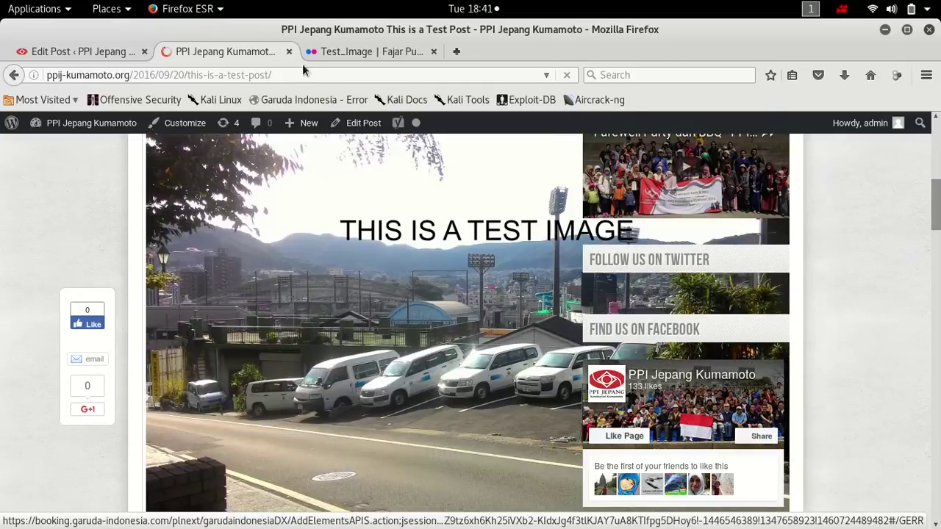
click(14, 75)
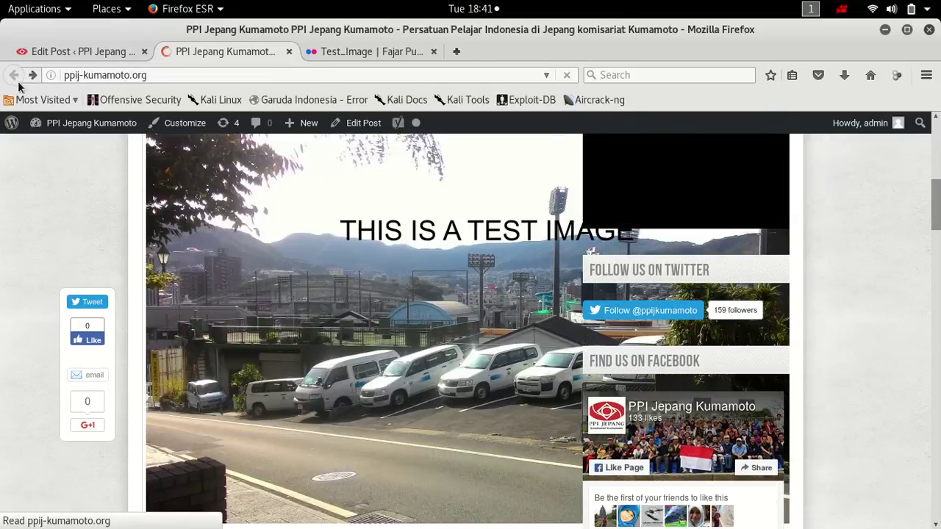
Step: Set the "THIS IS A TEST IMAGE" picture from the media library as the post's featured image and update the post
click(105, 53)
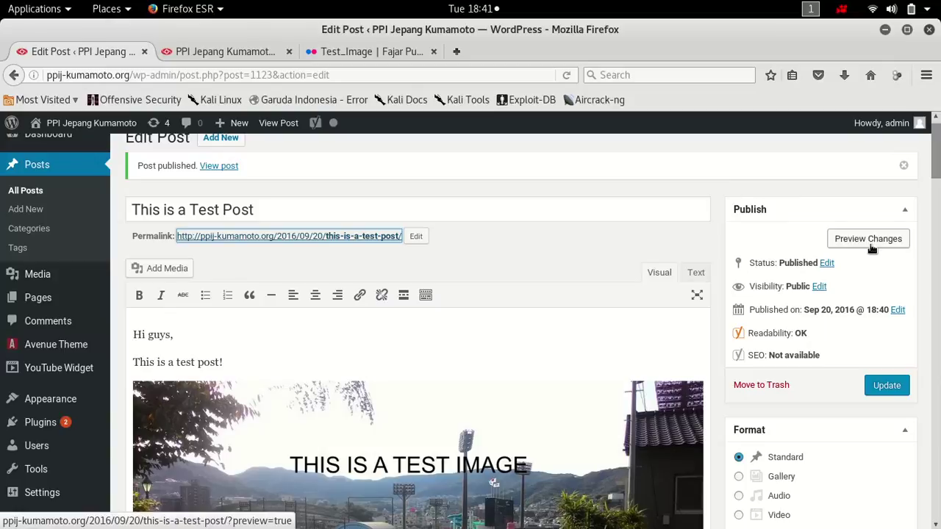
scroll(770, 292, down, 2)
scroll(567, 286, up, 3)
scroll(540, 294, down, 10)
scroll(547, 288, down, 2)
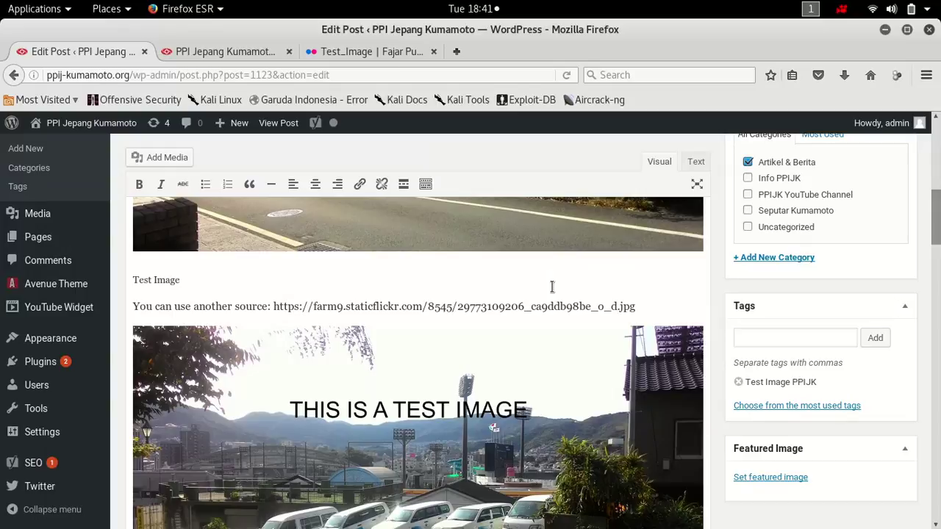
scroll(553, 287, down, 12)
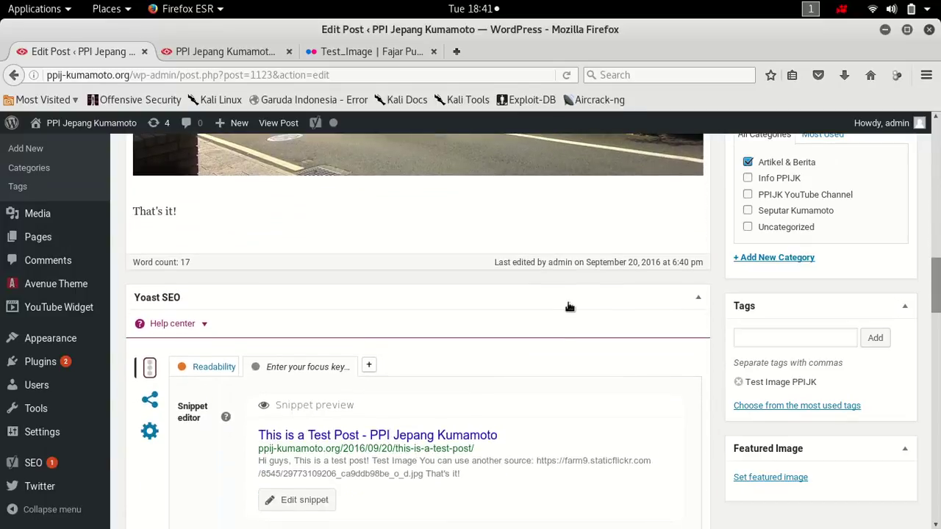
click(775, 477)
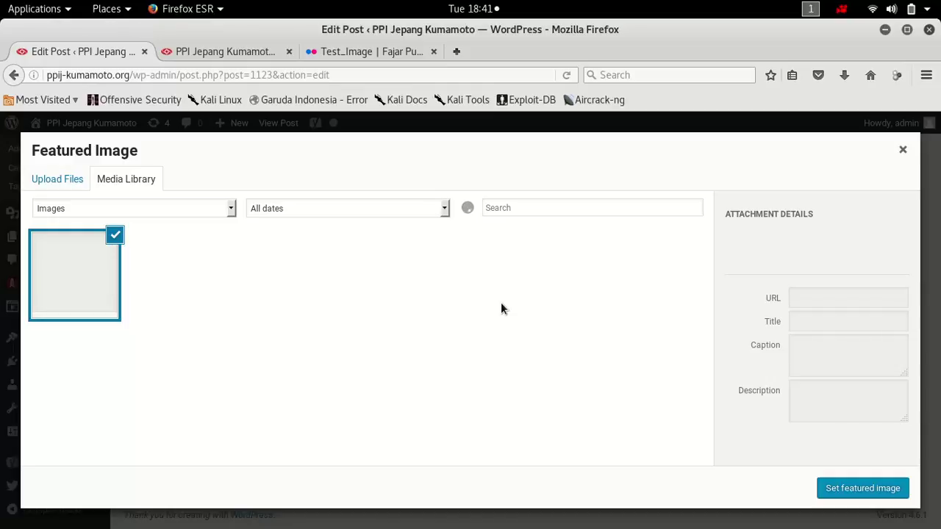
click(176, 275)
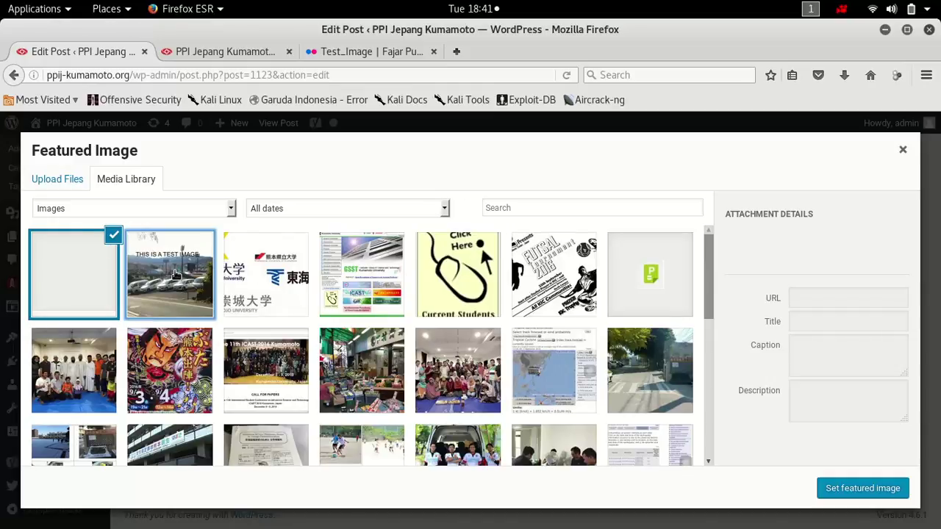
click(863, 489)
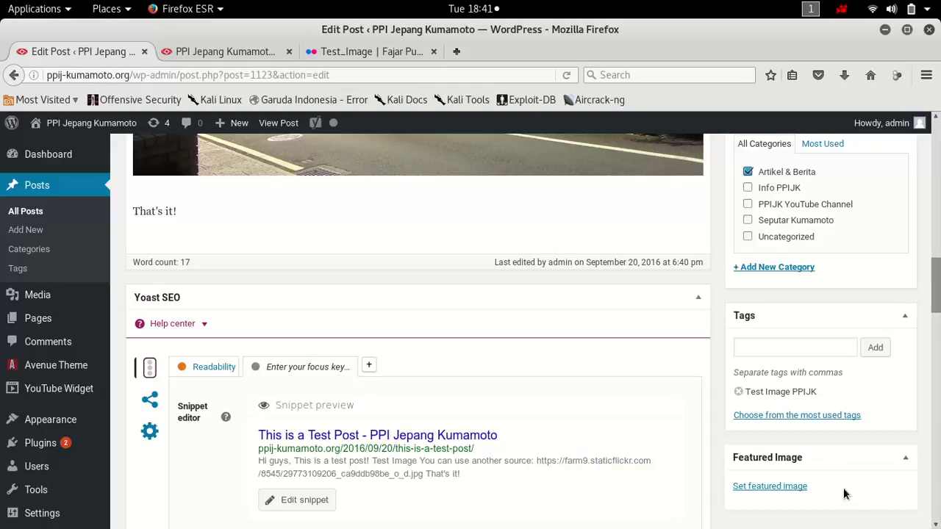
scroll(766, 437, down, 4)
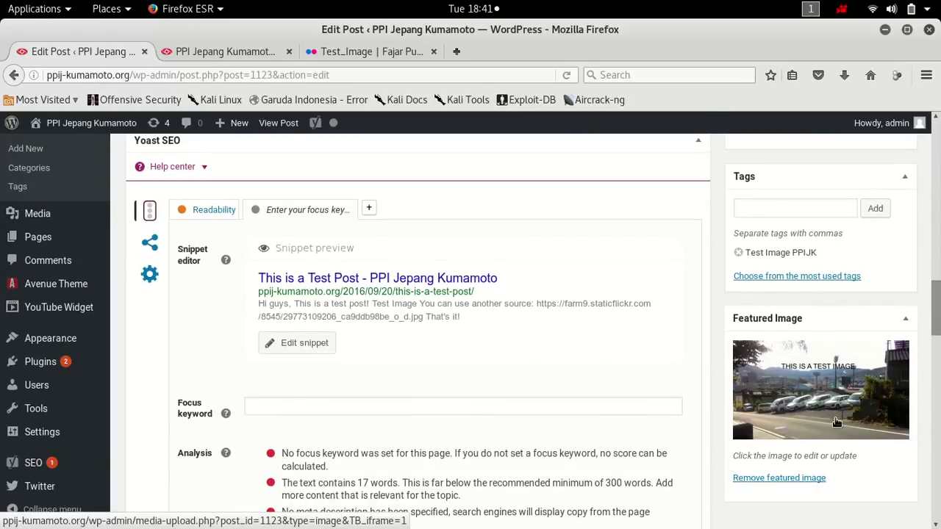
scroll(930, 295, up, 7)
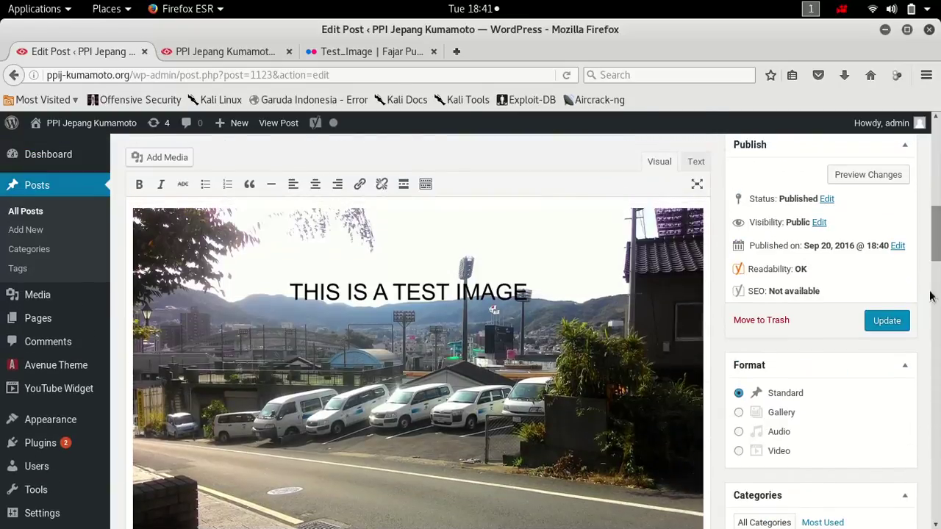
click(905, 321)
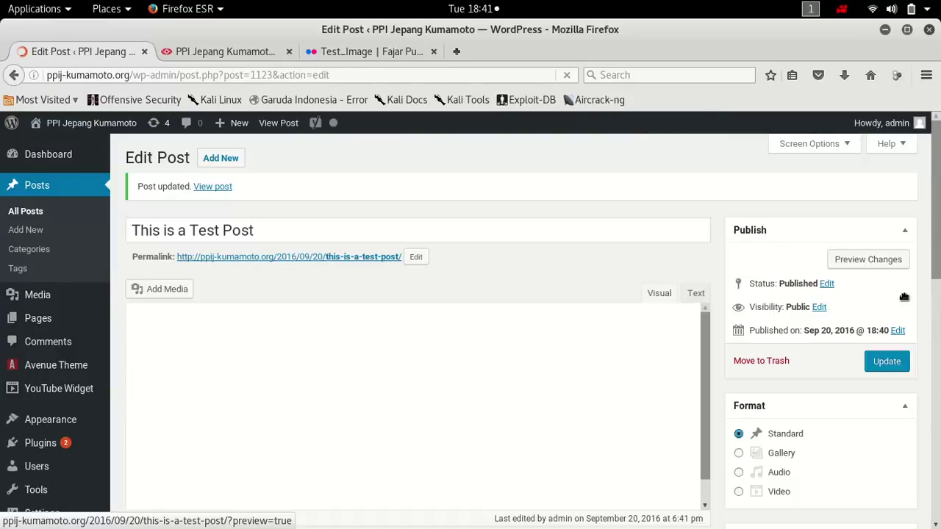
Step: Reload the site's home page to check the test post's thumbnail in the Artikel & Berita section
click(232, 53)
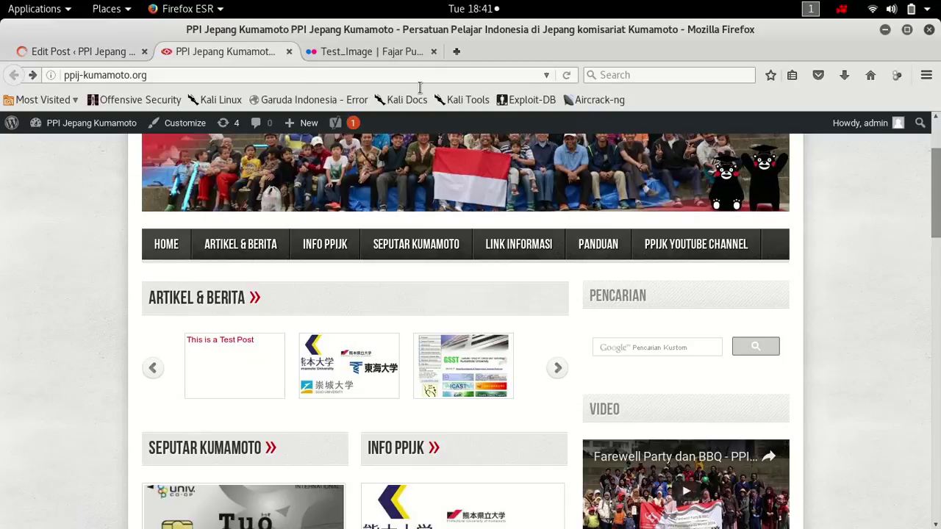
click(566, 79)
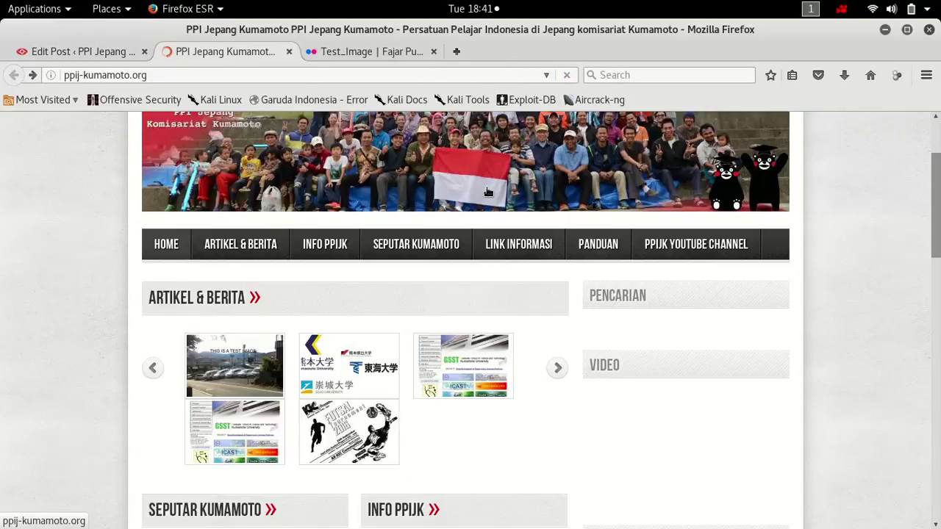
Step: Compare the test post's assigned category in the editor with the Artikel & Berita section on the site's home page
click(95, 56)
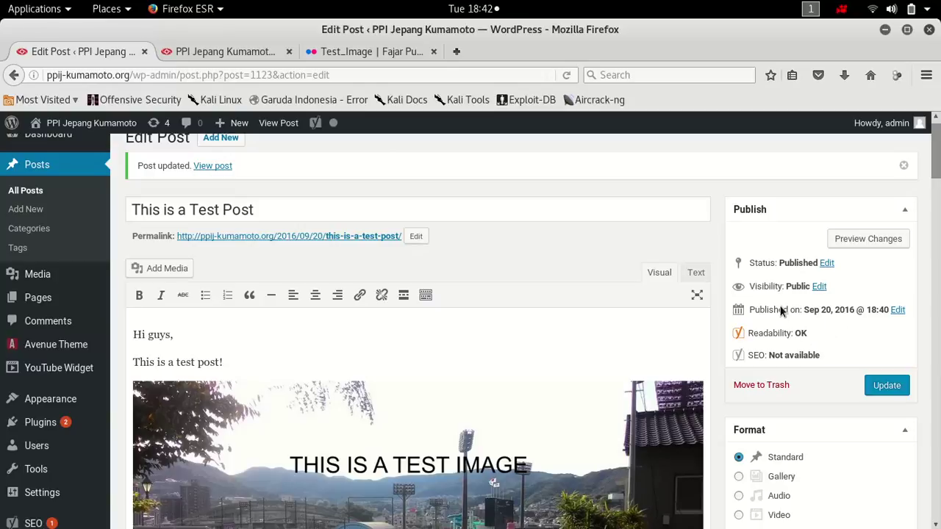
click(905, 210)
click(904, 211)
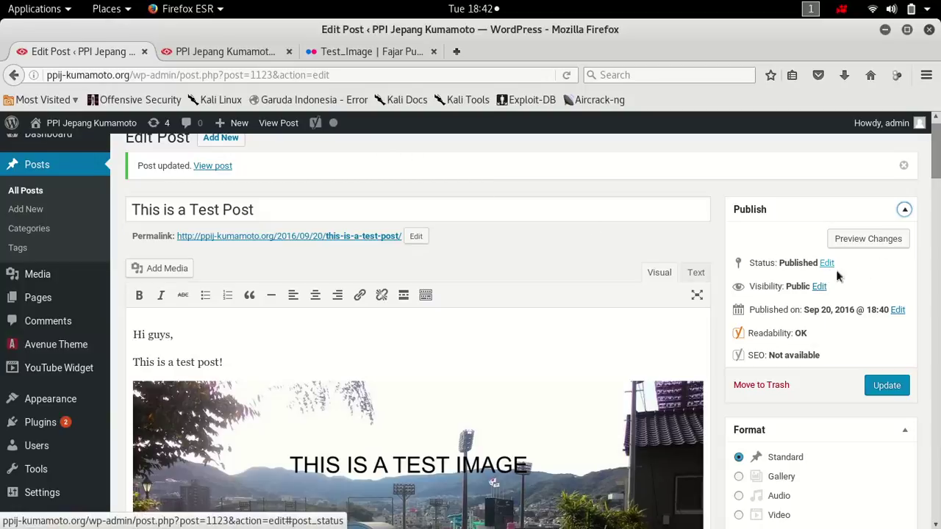
scroll(845, 294, down, 5)
drag(814, 263, 764, 268)
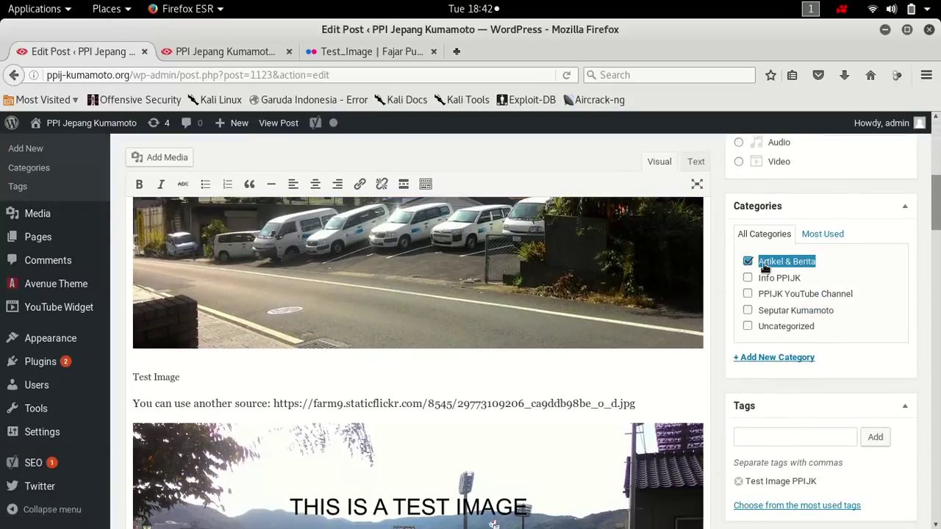
click(235, 57)
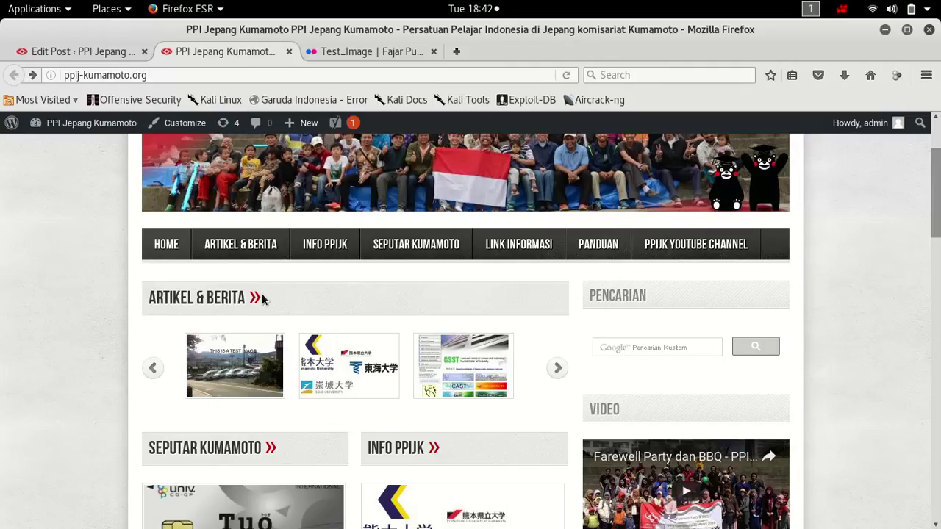
drag(279, 310, 194, 308)
click(85, 51)
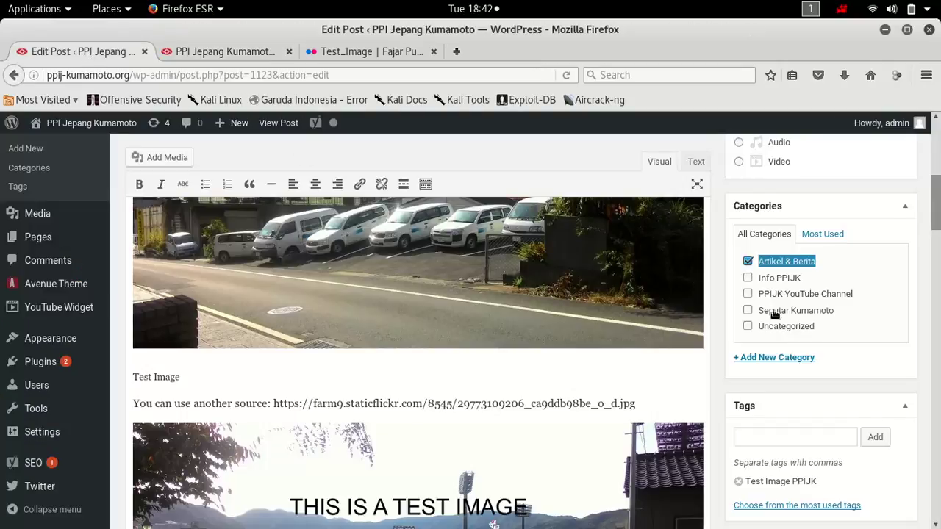
Step: Change the test post's status to Draft and update the post
scroll(862, 441, up, 3)
scroll(815, 390, up, 3)
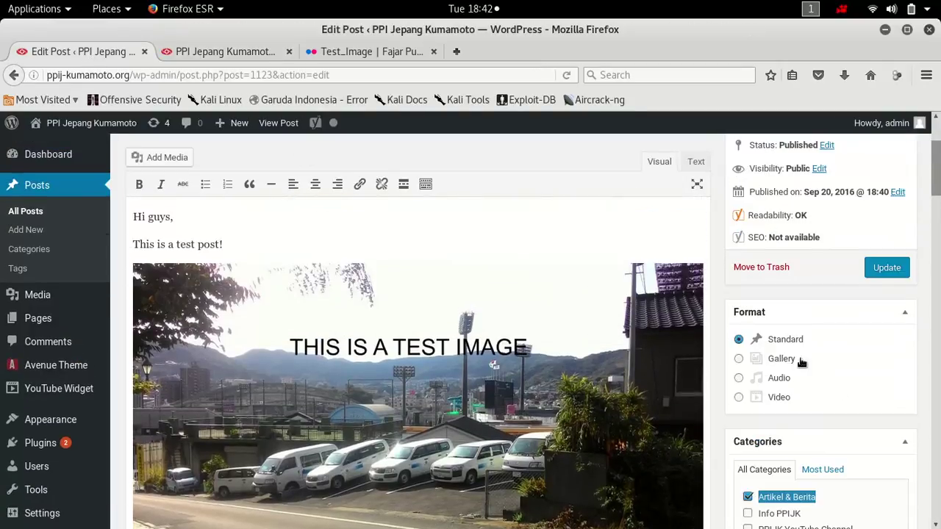
scroll(826, 377, up, 3)
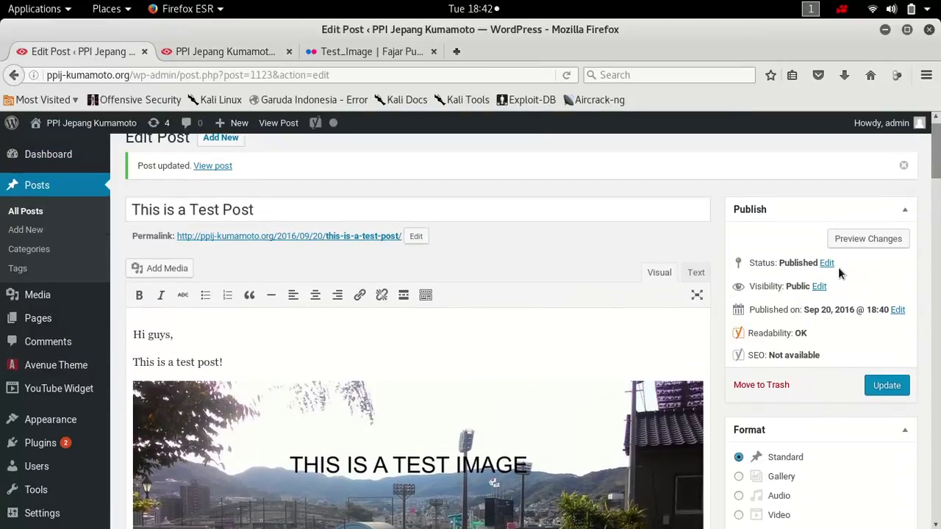
click(826, 264)
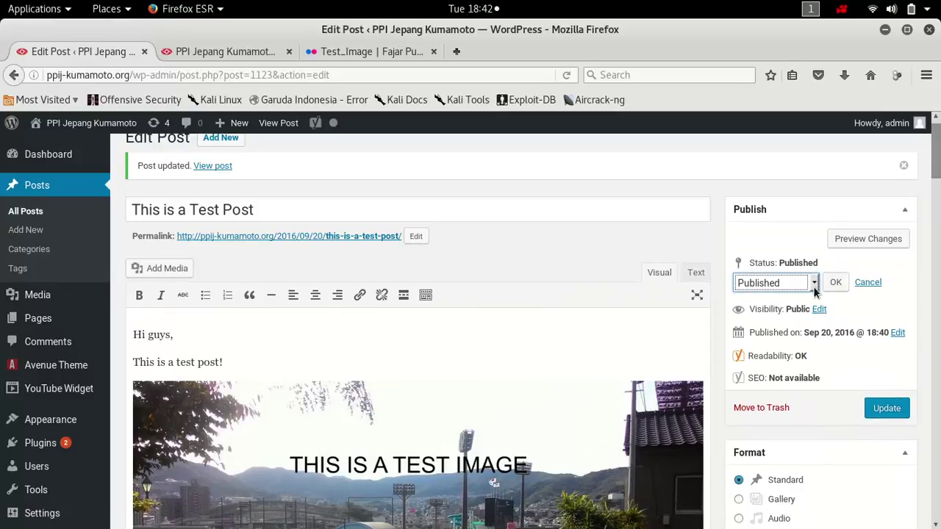
click(815, 286)
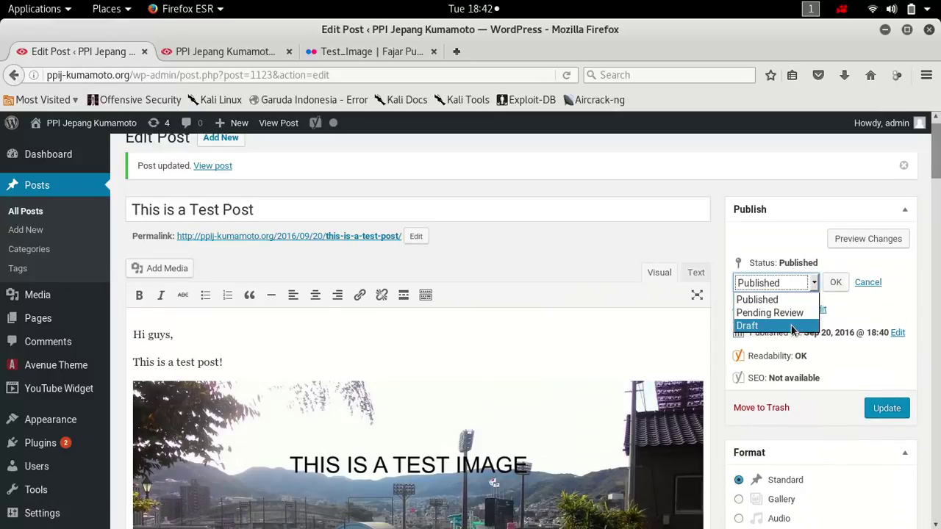
click(794, 326)
click(839, 286)
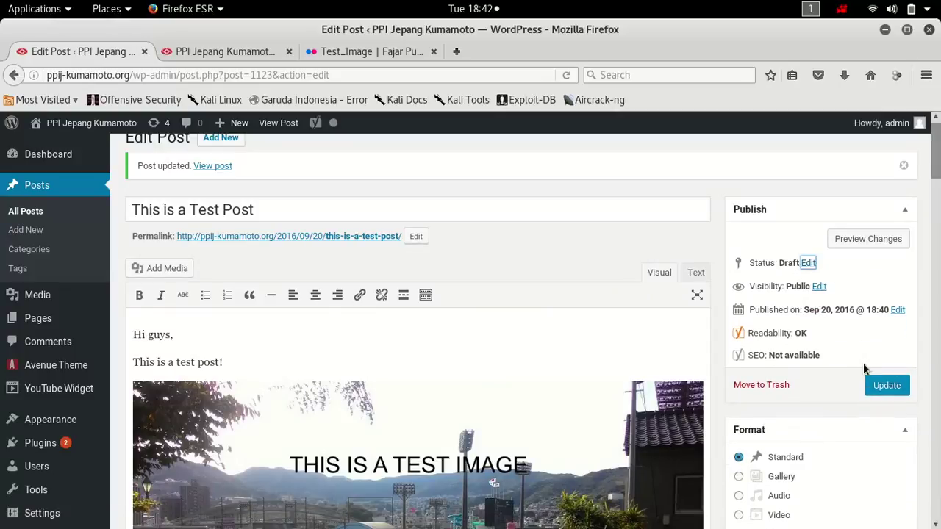
click(885, 389)
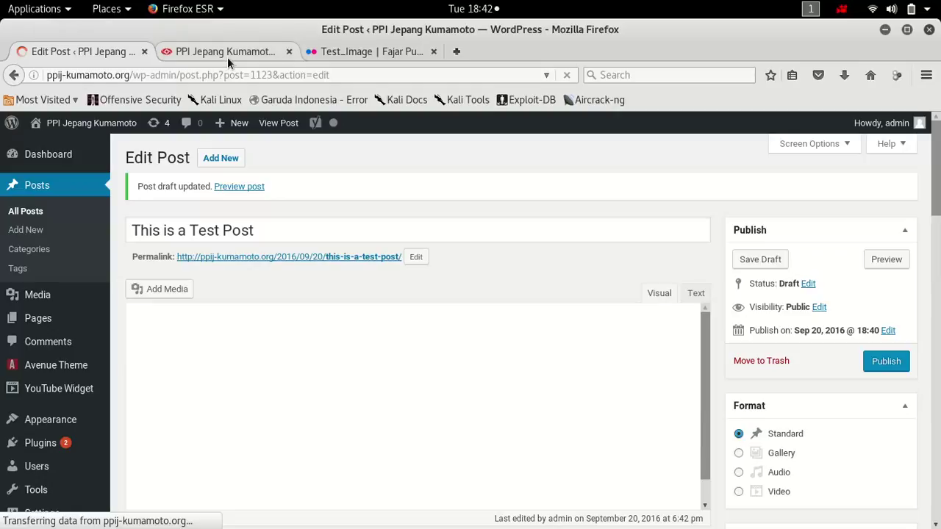
Step: Reload the site's home page and check the Artikel & Berita section for the test post
click(227, 57)
click(100, 50)
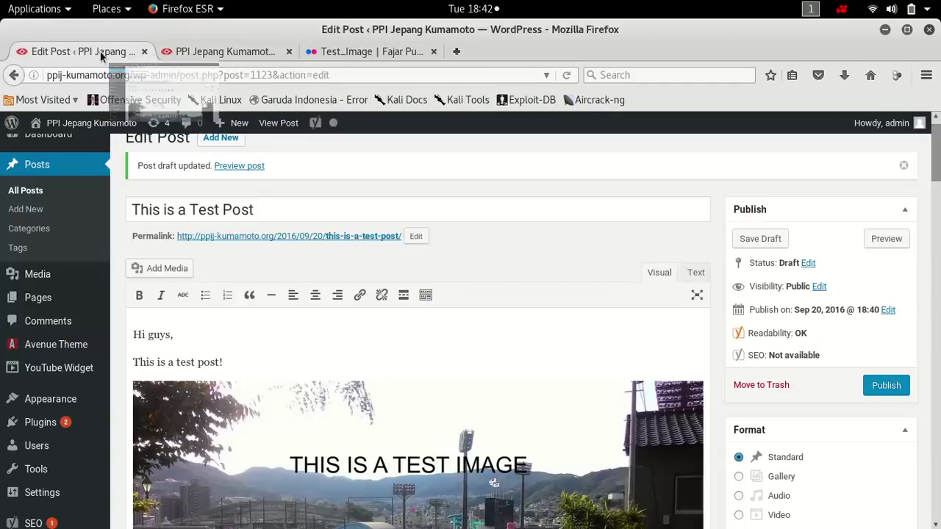
click(225, 55)
key(Return)
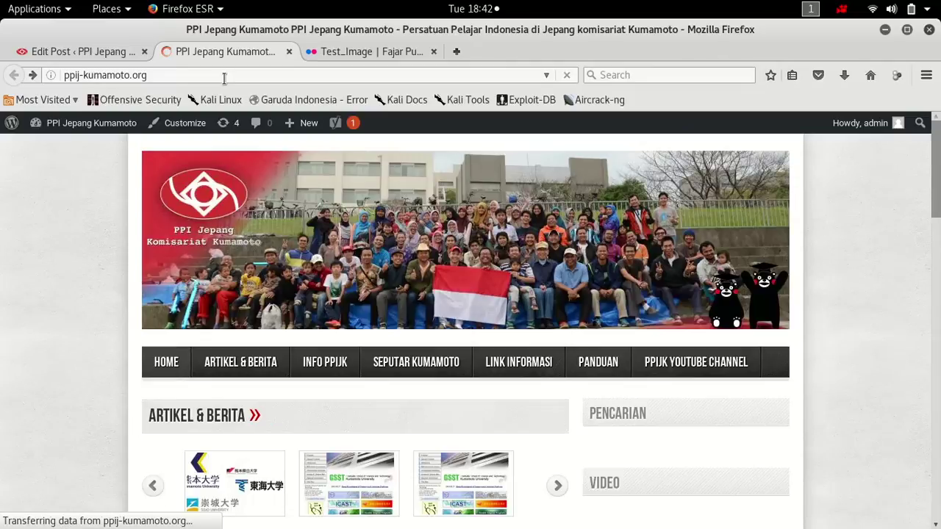
scroll(327, 177, down, 3)
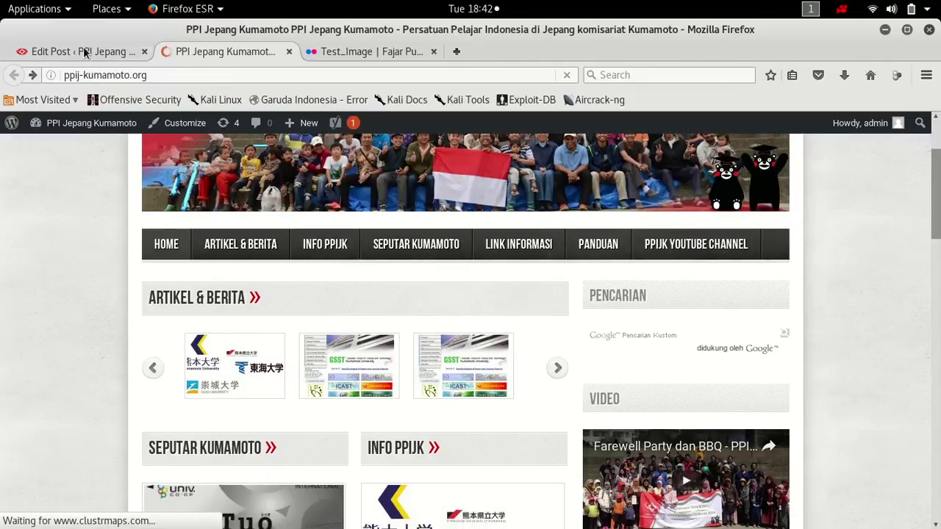
Step: Return to the post editor, open the list of all posts, and look through its first page
click(92, 52)
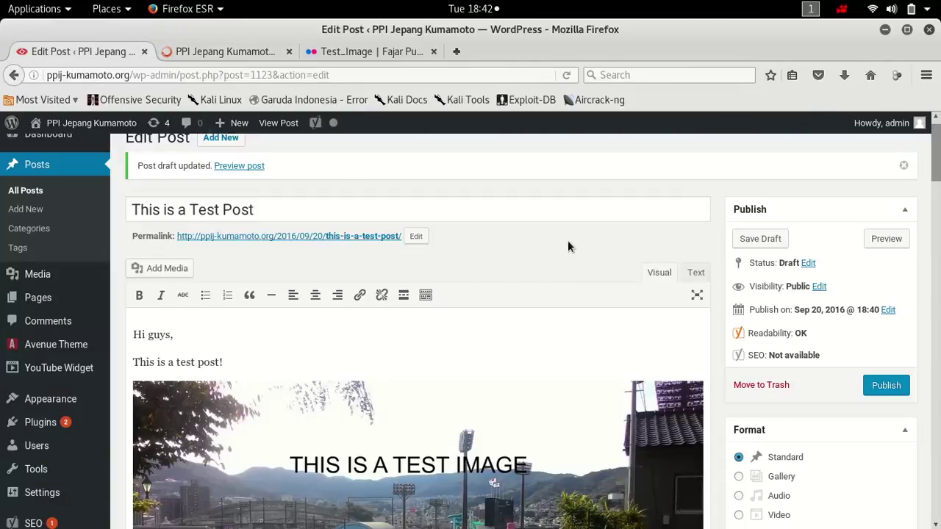
scroll(571, 246, down, 3)
scroll(66, 210, up, 3)
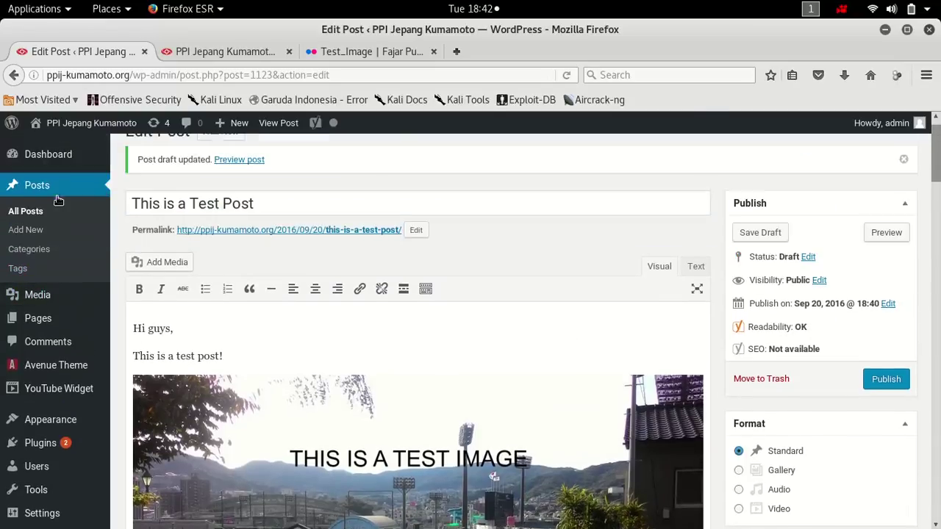
click(26, 210)
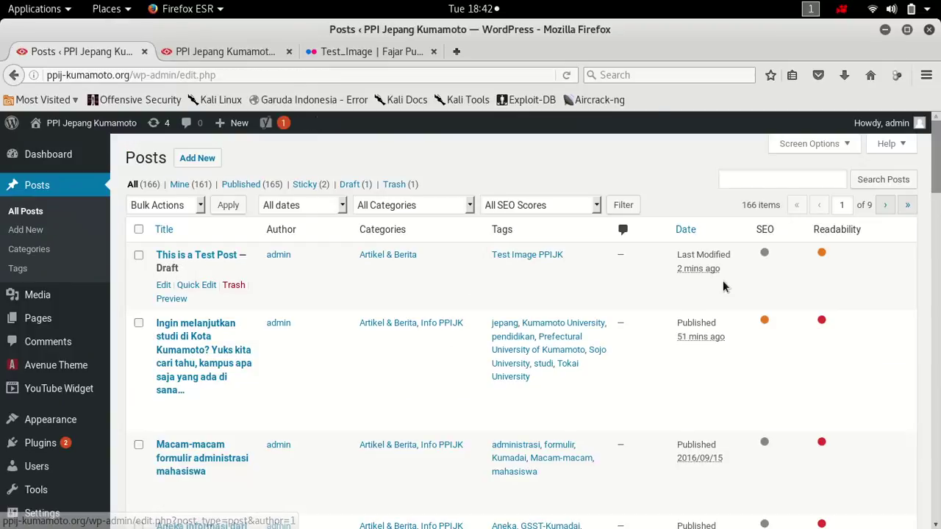
scroll(700, 296, down, 15)
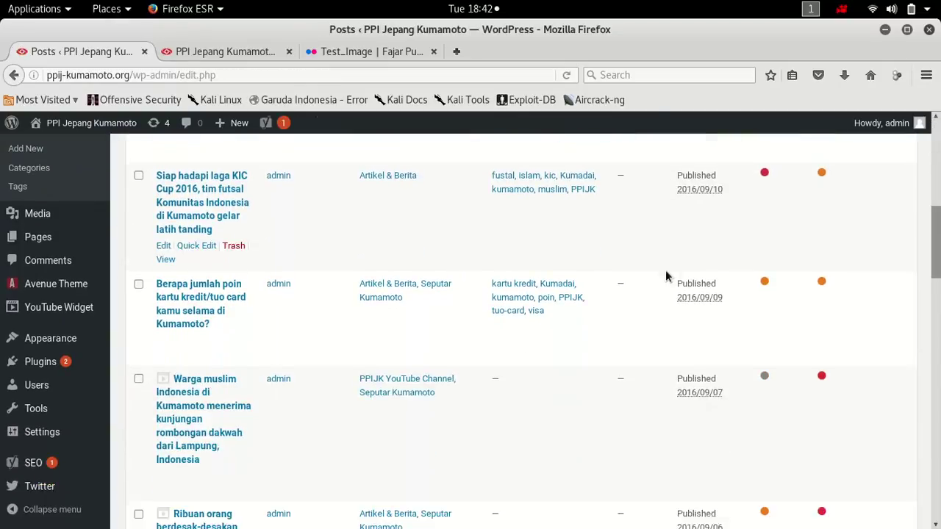
scroll(514, 331, down, 10)
drag(935, 485, 935, 140)
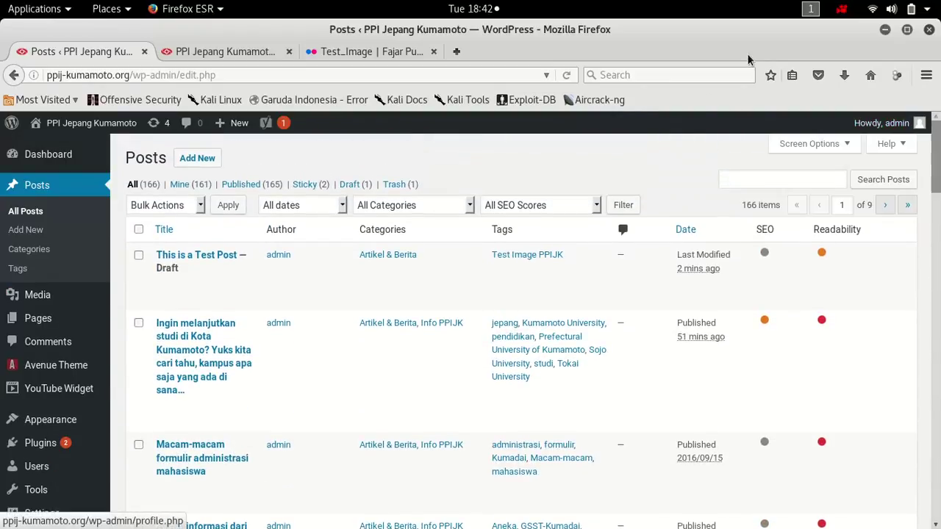